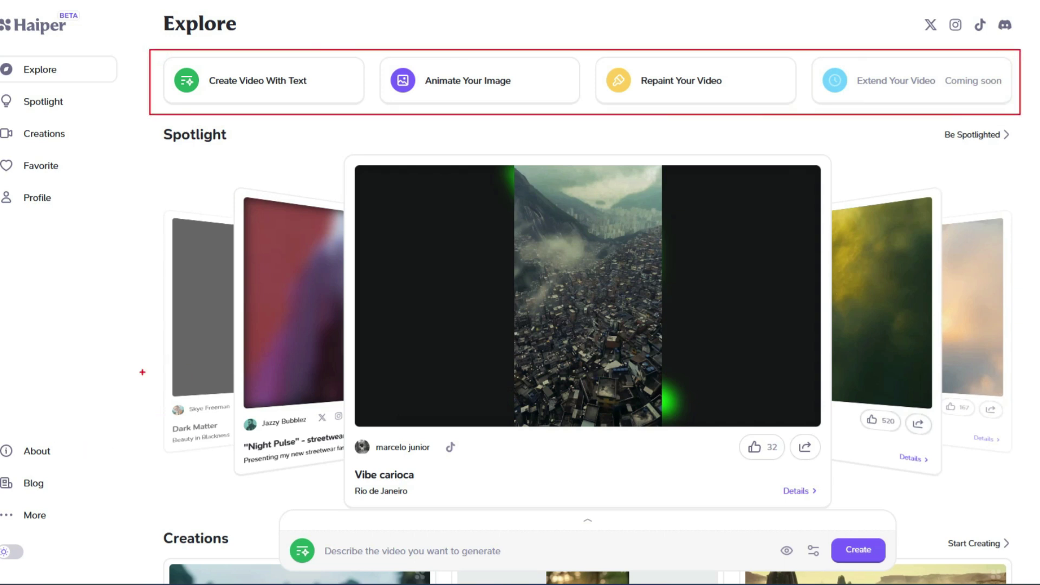
Step: Start a text-to-video creation and paste the punk-girl description into the prompt field
{"action": "left_click", "coordinate": [257, 79]}
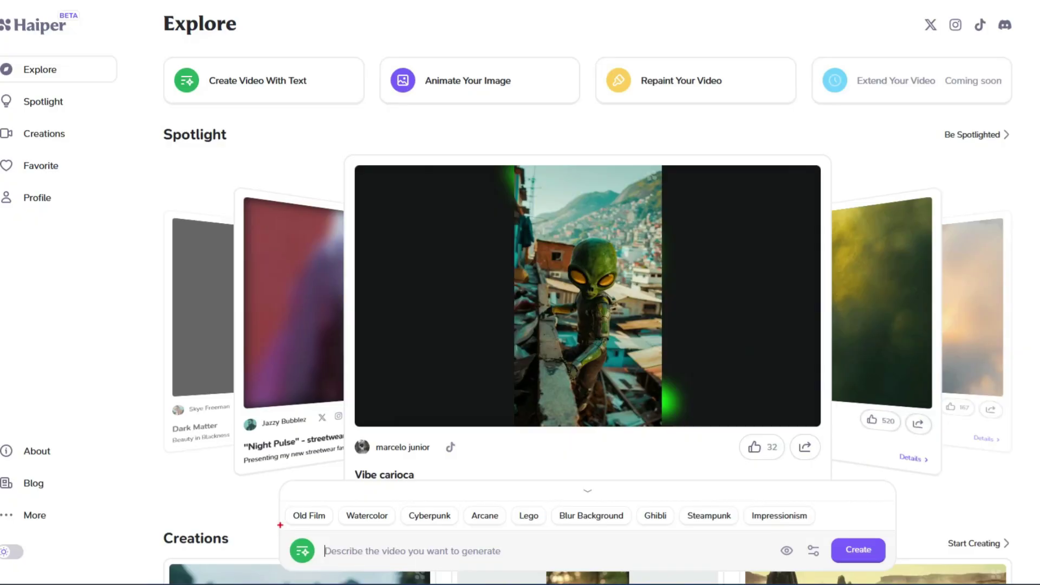
{"action": "left_click", "coordinate": [264, 518]}
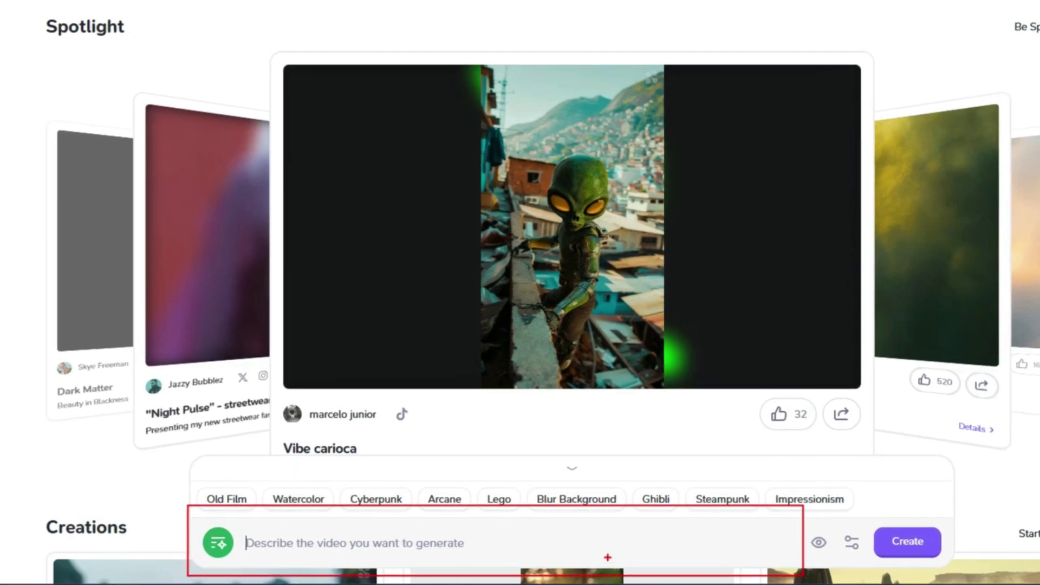
{"action": "left_click", "coordinate": [394, 542]}
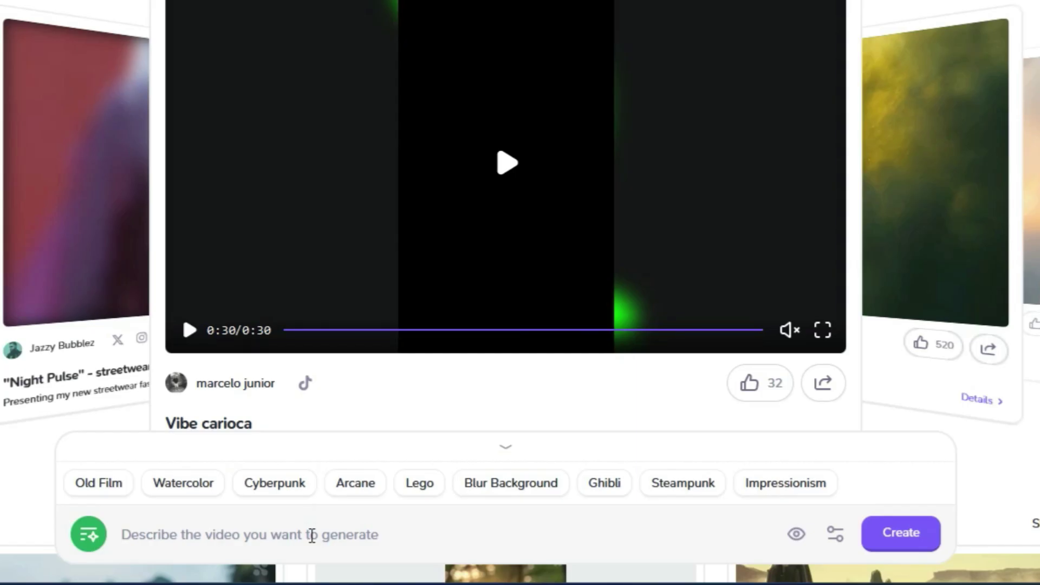
{"action": "type", "text": "With piercing eyes, edgy tattoos, and a rebellious spirit, the punk girl exudes an untamed beauty. Her hair, a wild cascade of color, complements her bold style, while her smoky makeup and dark lipstick accentuate her enigmatic aura. Whether clad in leather and ripped jeans or sporting a graphic tee, she carries herself with an air of effortless cool. Her presence is captivating, her beauty undeniable, and her spirit untamed."}
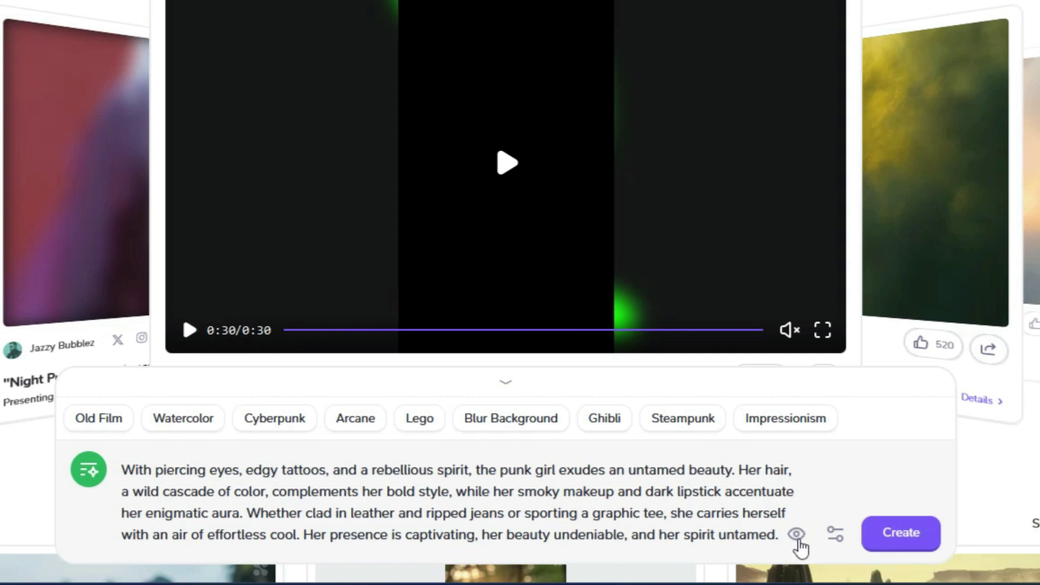
Step: Keep Create in Public on, set a 4s, 16:9 clip, and generate the video
{"action": "left_click", "coordinate": [799, 542]}
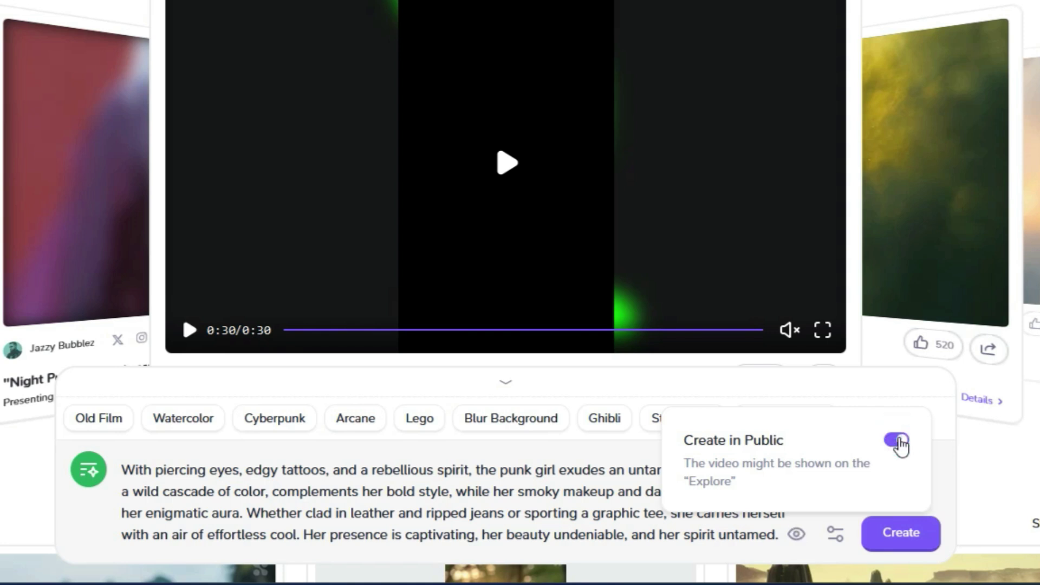
{"action": "left_click", "coordinate": [898, 441]}
{"action": "left_click", "coordinate": [898, 441]}
{"action": "left_click", "coordinate": [897, 441]}
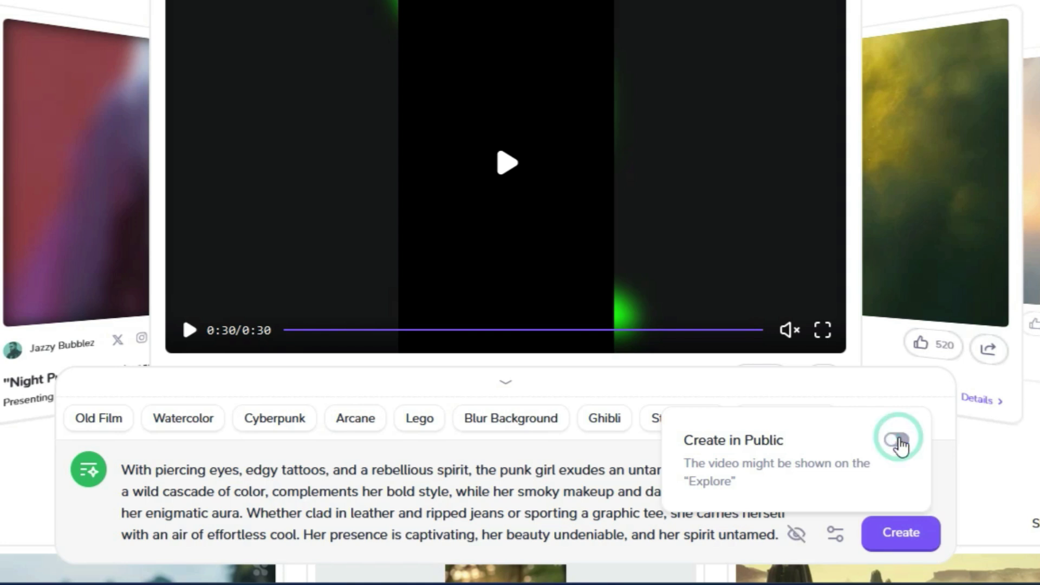
{"action": "left_click", "coordinate": [898, 441]}
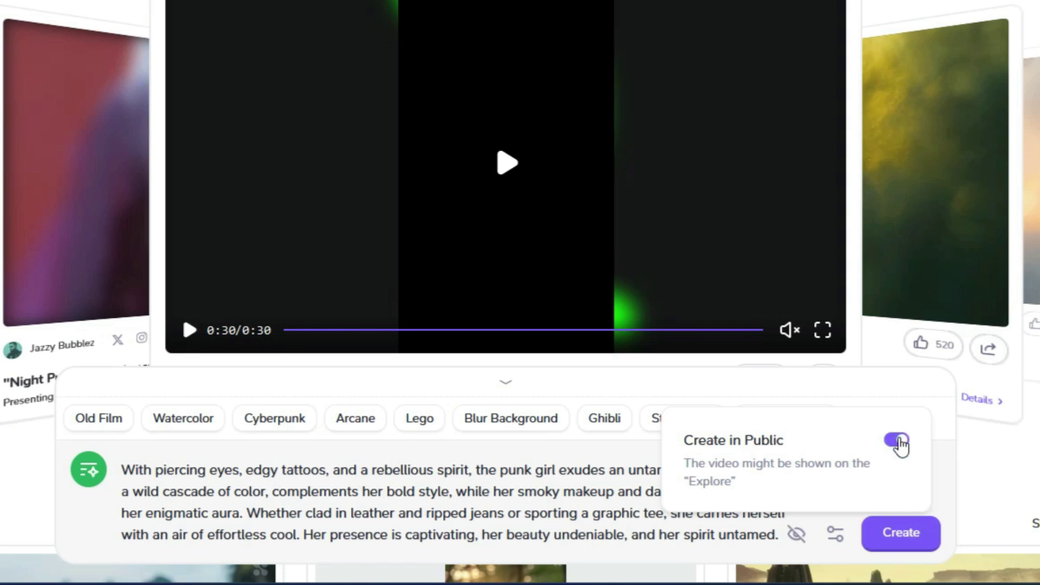
{"action": "left_click", "coordinate": [897, 441]}
{"action": "left_click", "coordinate": [943, 466]}
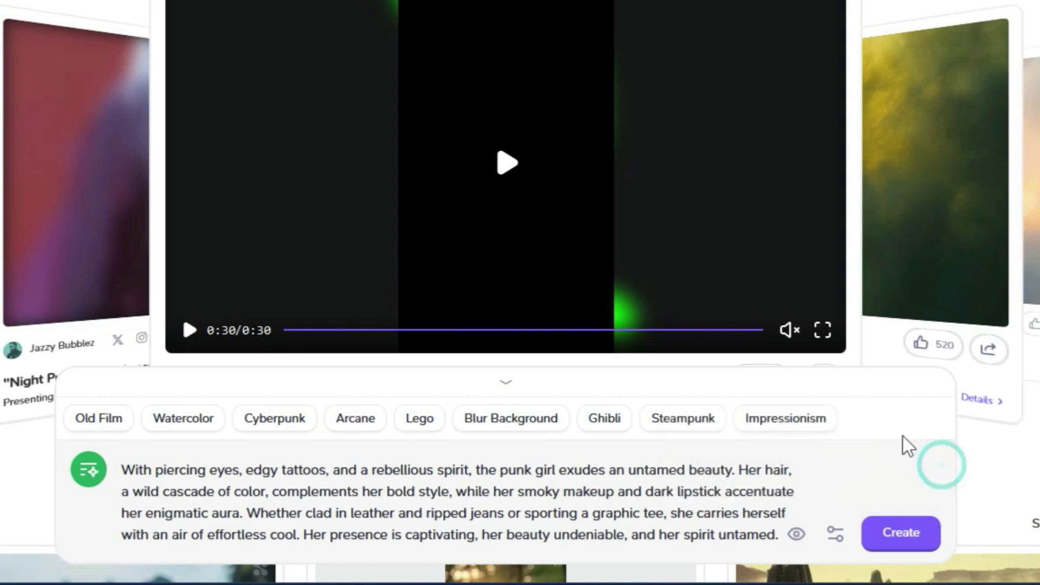
{"action": "left_click", "coordinate": [837, 538]}
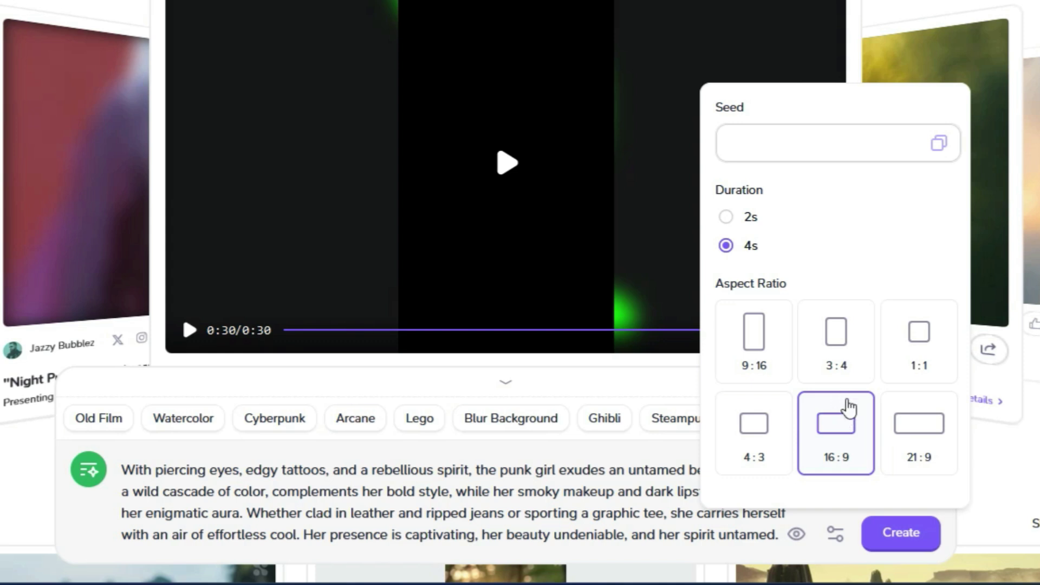
{"action": "left_click", "coordinate": [901, 532]}
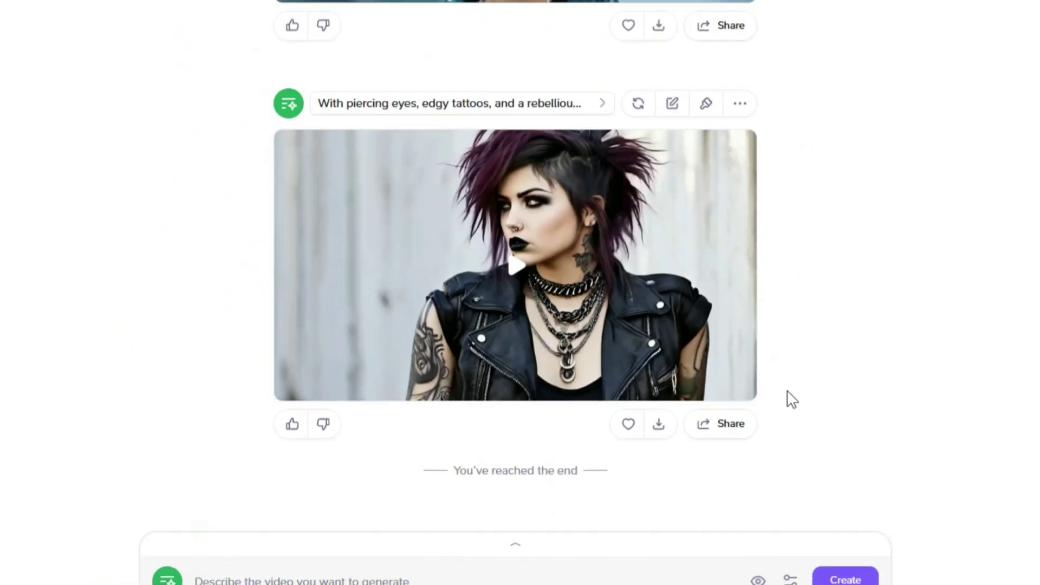
Step: Play back the generated four-second punk-girl video in the creations feed
{"action": "mouse_move", "coordinate": [677, 336]}
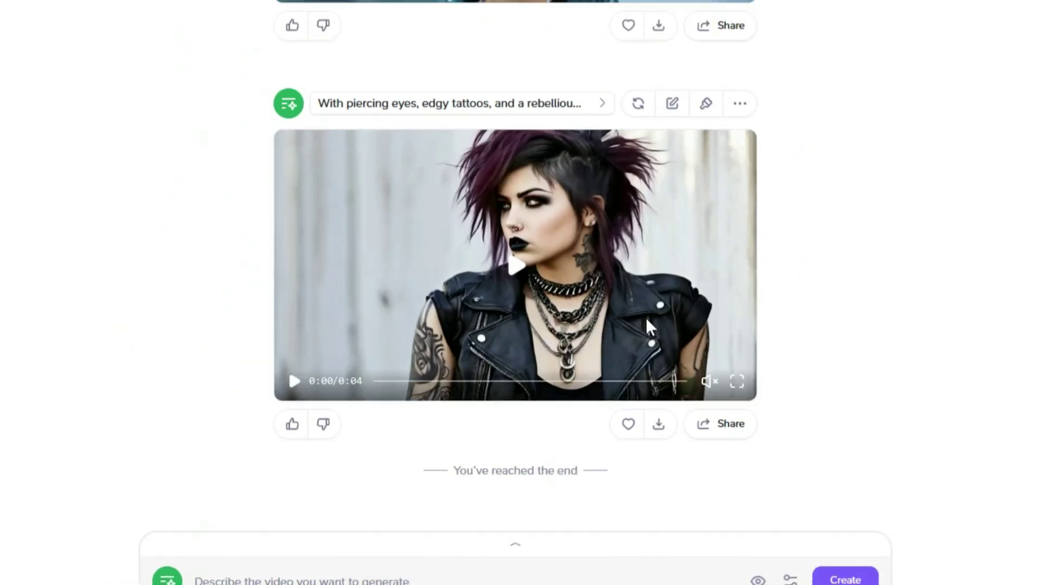
{"action": "left_click", "coordinate": [513, 271]}
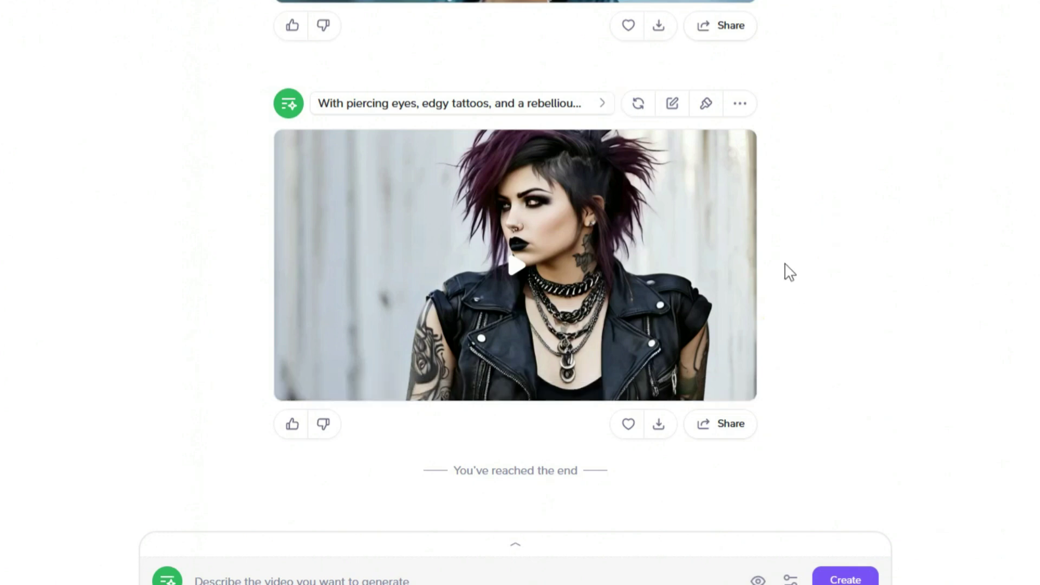
{"action": "left_click", "coordinate": [639, 108]}
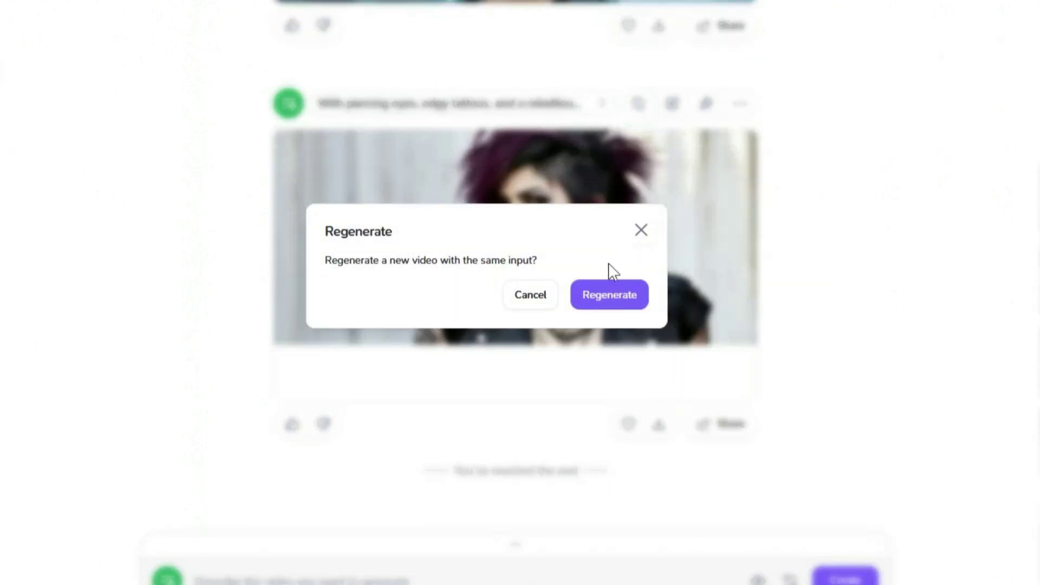
{"action": "left_click", "coordinate": [607, 294]}
{"action": "left_click", "coordinate": [638, 105]}
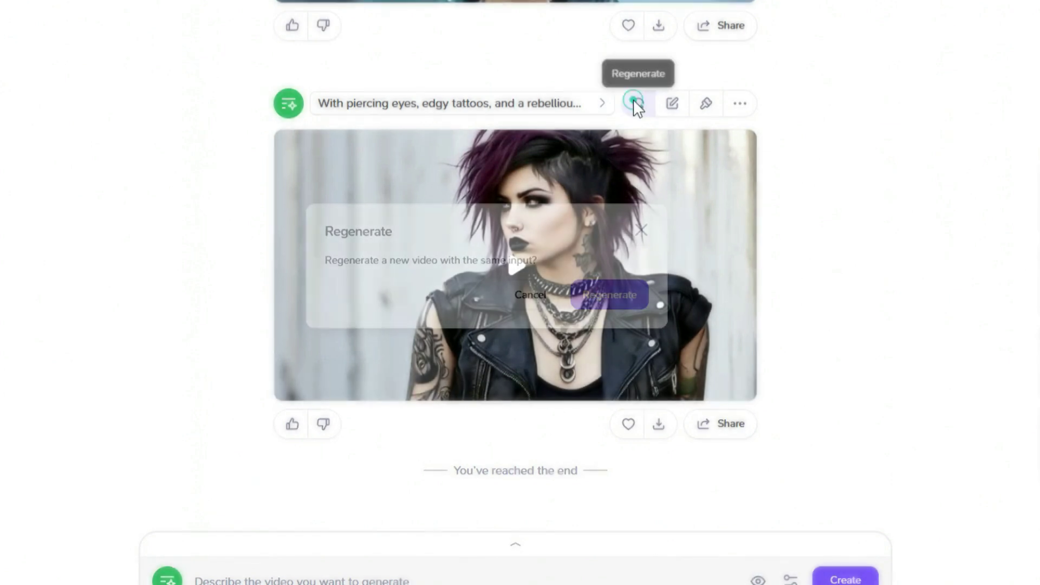
{"action": "left_click", "coordinate": [611, 294]}
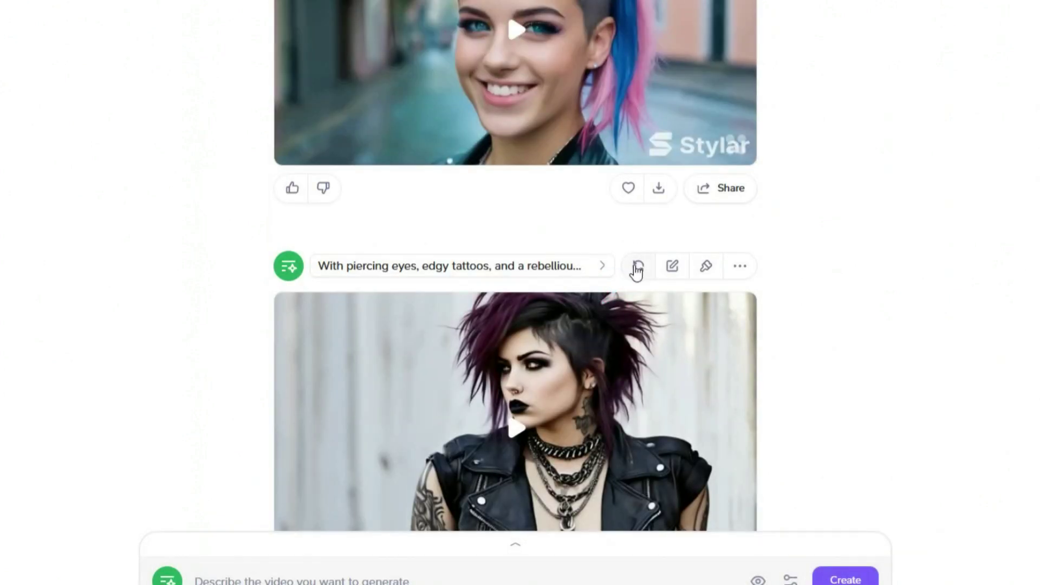
{"action": "scroll", "coordinate": [588, 281], "scroll_direction": "up", "scroll_amount": 5}
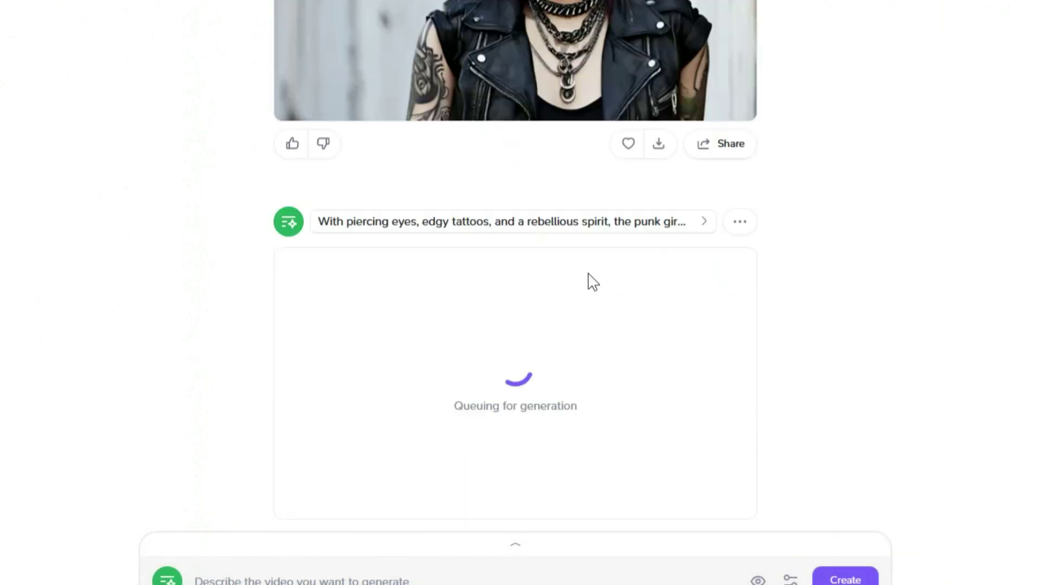
{"action": "scroll", "coordinate": [607, 291], "scroll_direction": "up", "scroll_amount": 3}
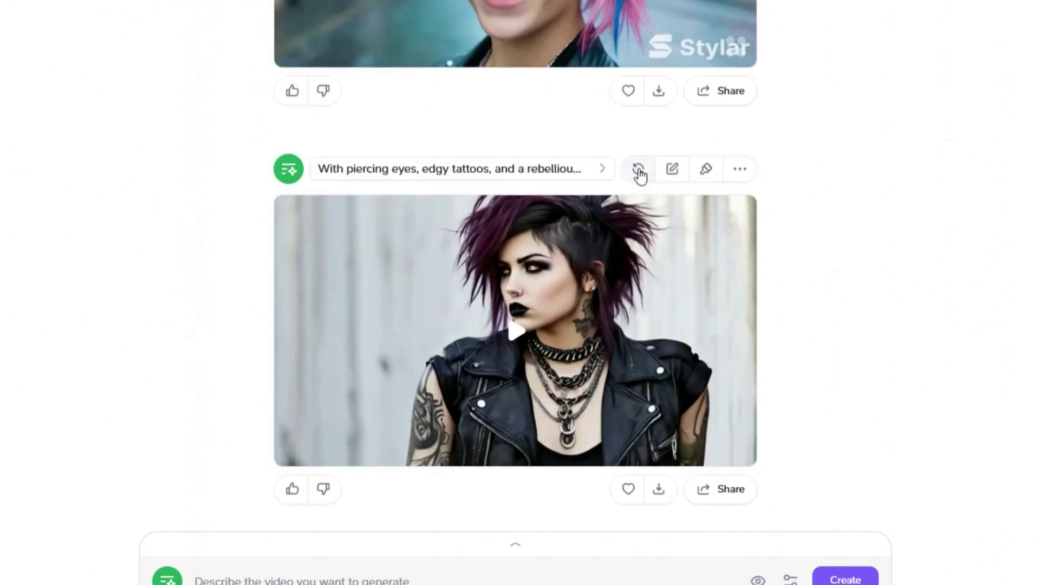
{"action": "left_click", "coordinate": [637, 169]}
{"action": "left_click", "coordinate": [608, 295]}
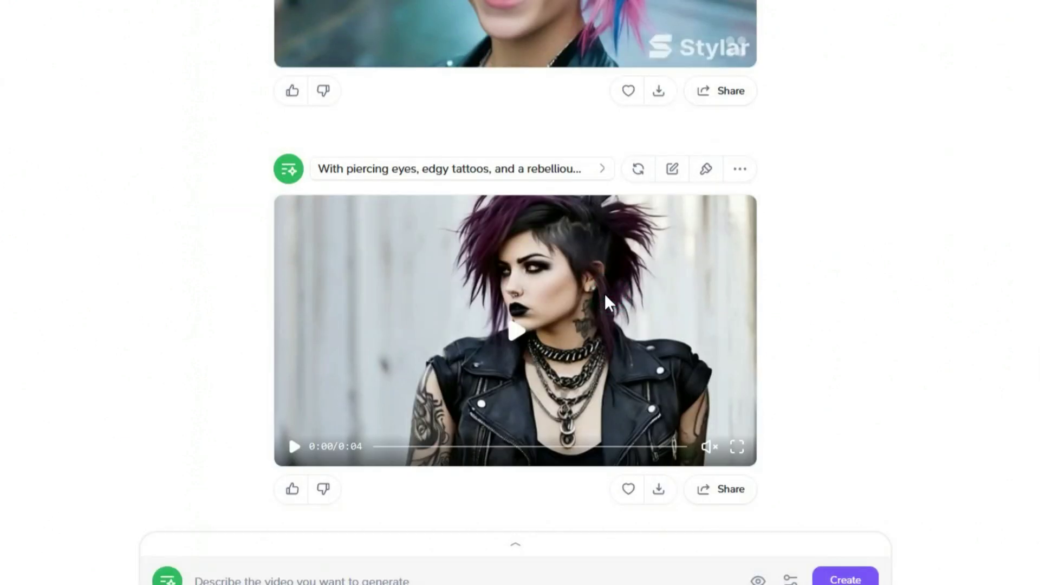
{"action": "scroll", "coordinate": [606, 267], "scroll_direction": "up", "scroll_amount": 10}
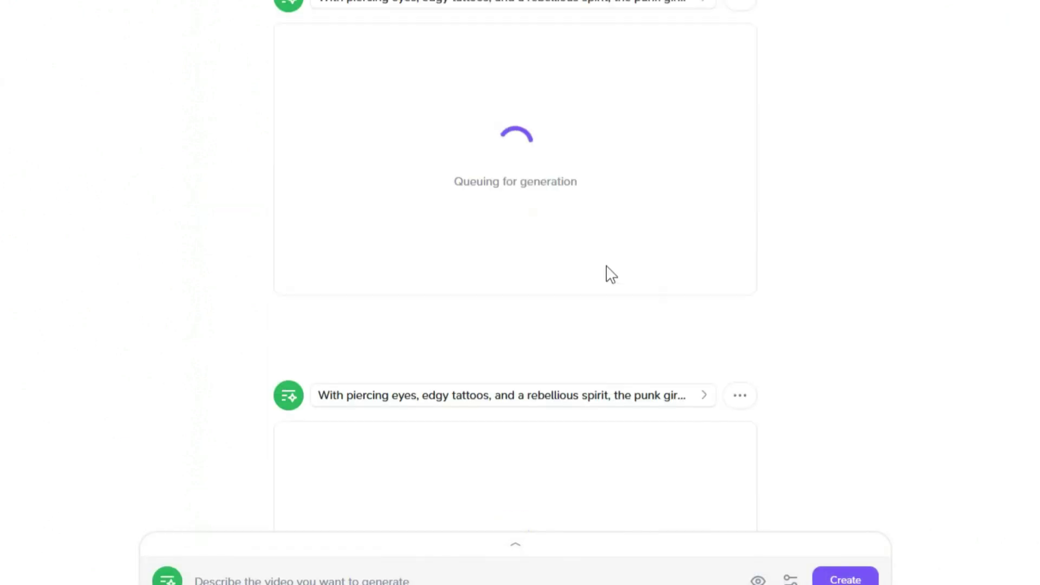
{"action": "scroll", "coordinate": [606, 265], "scroll_direction": "up", "scroll_amount": 3}
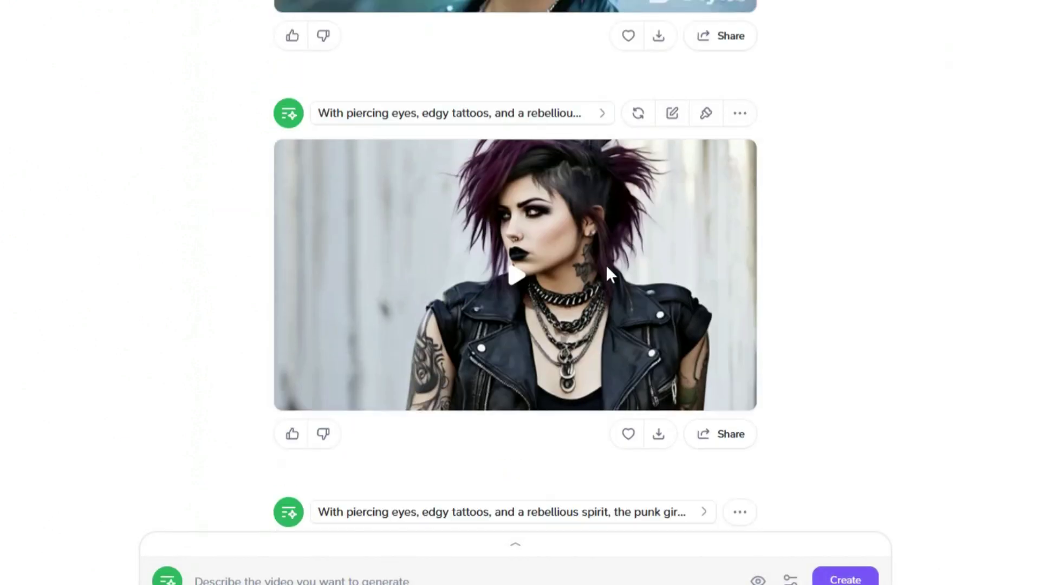
{"action": "left_click", "coordinate": [639, 114]}
{"action": "left_click", "coordinate": [608, 297]}
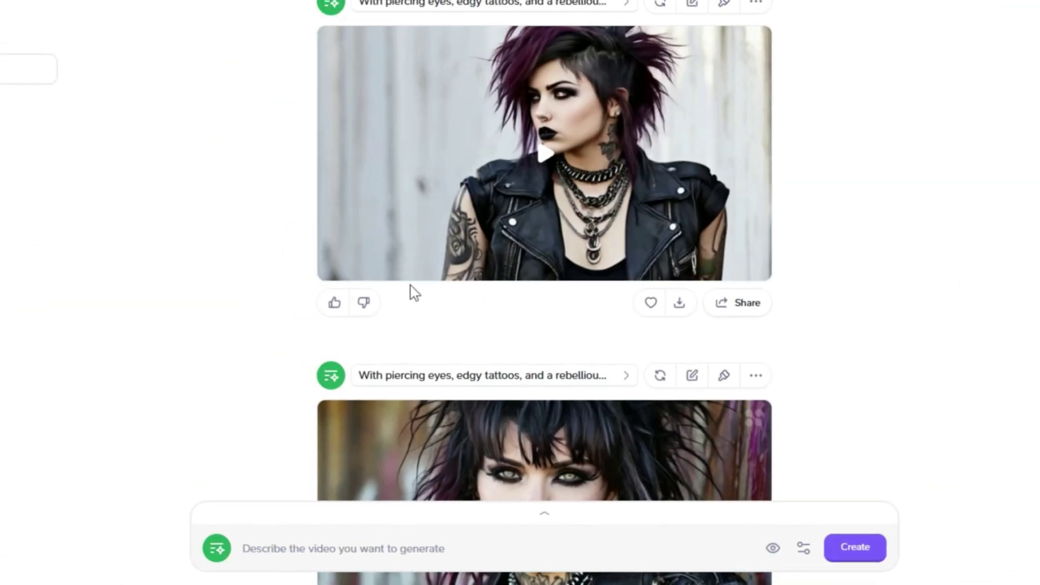
{"action": "scroll", "coordinate": [410, 284], "scroll_direction": "down", "scroll_amount": 3}
{"action": "scroll", "coordinate": [410, 284], "scroll_direction": "down", "scroll_amount": 10}
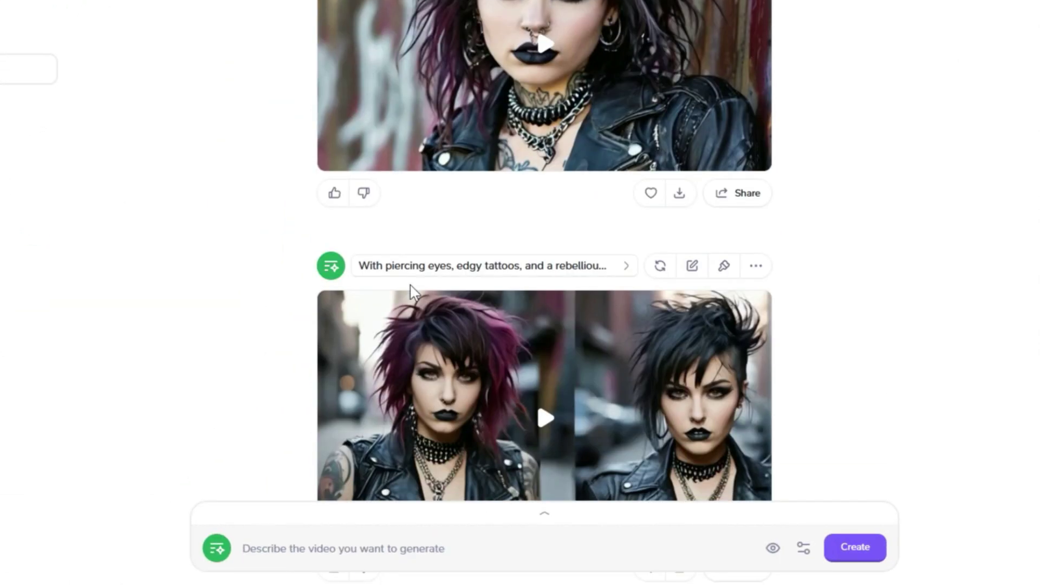
{"action": "scroll", "coordinate": [410, 283], "scroll_direction": "down", "scroll_amount": 6}
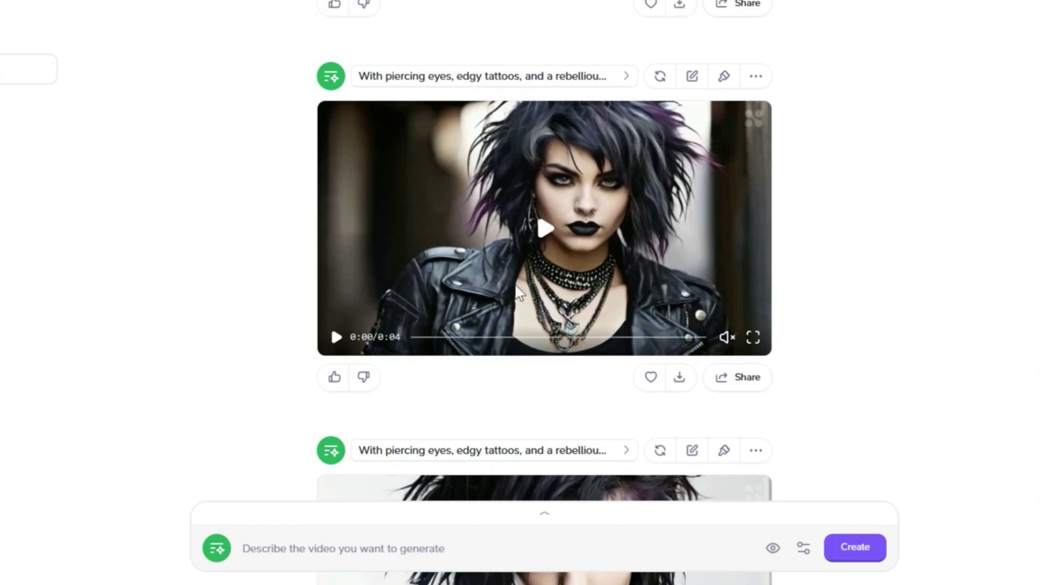
{"action": "left_click", "coordinate": [543, 228]}
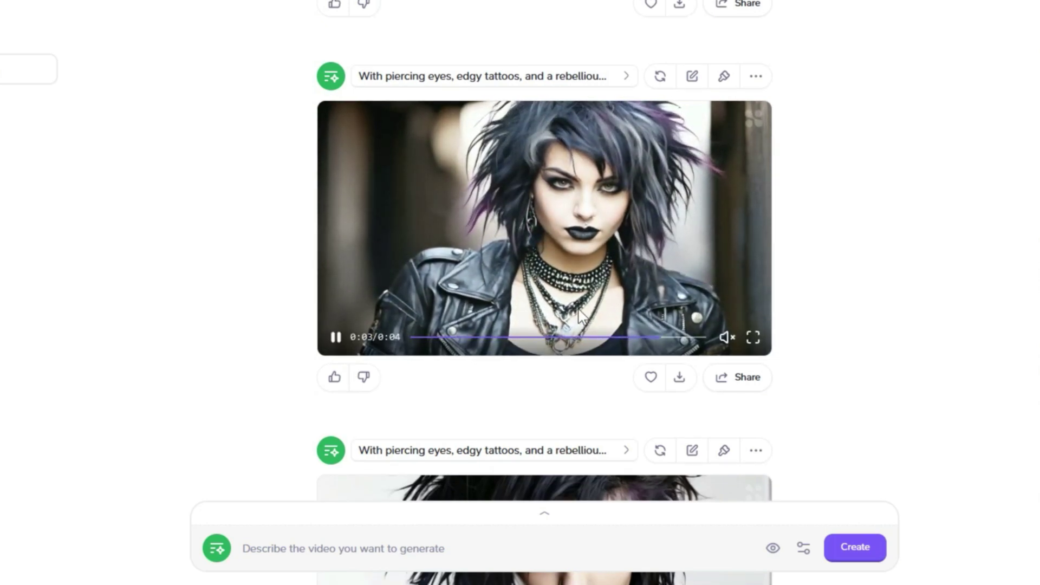
{"action": "scroll", "coordinate": [582, 325], "scroll_direction": "down", "scroll_amount": 2}
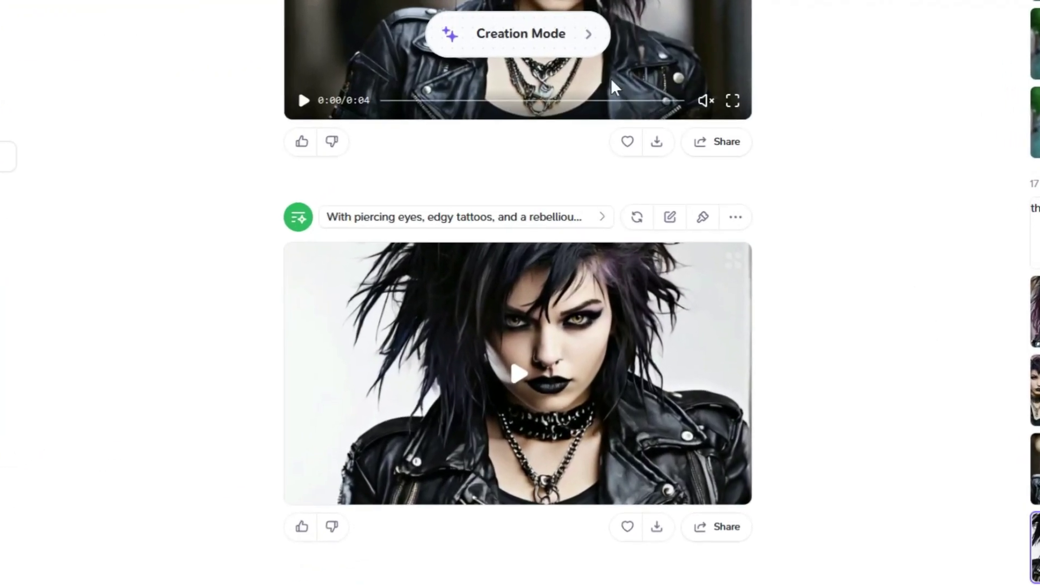
Step: Switch to Animate Your Image mode and upload the Punk Girl picture
{"action": "left_click", "coordinate": [536, 47]}
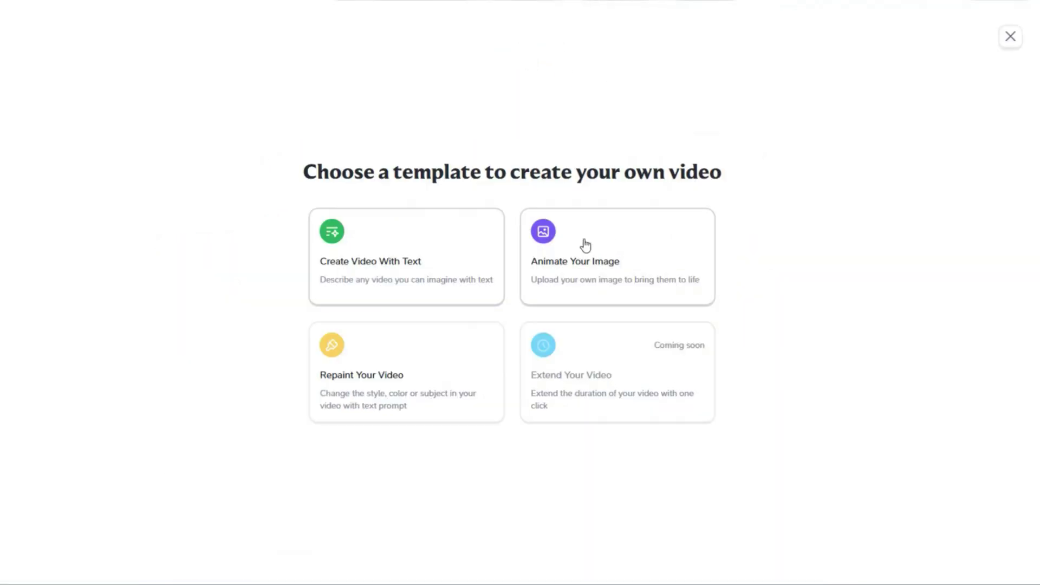
{"action": "left_click", "coordinate": [585, 244]}
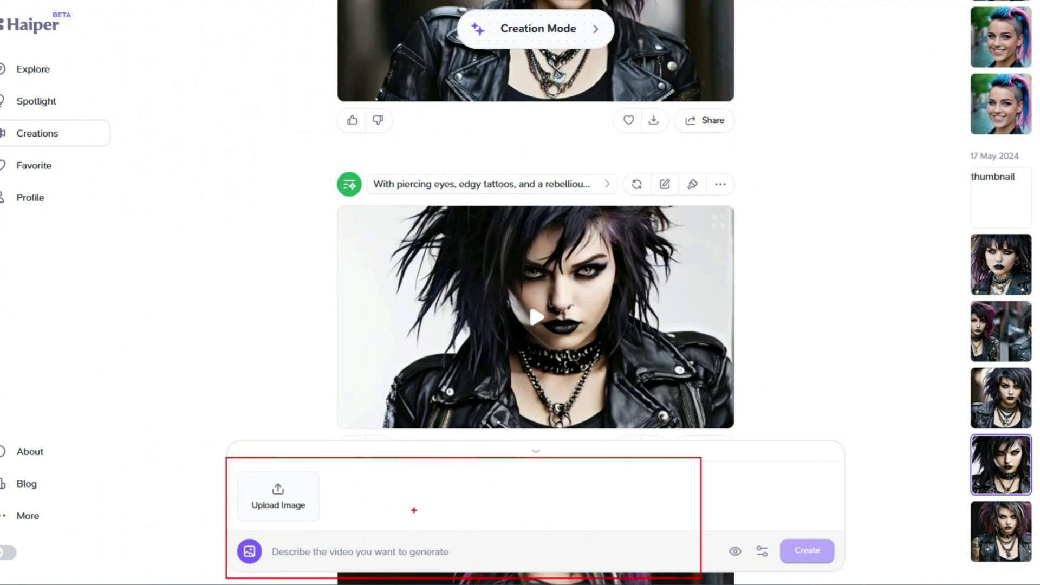
{"action": "left_click", "coordinate": [301, 497]}
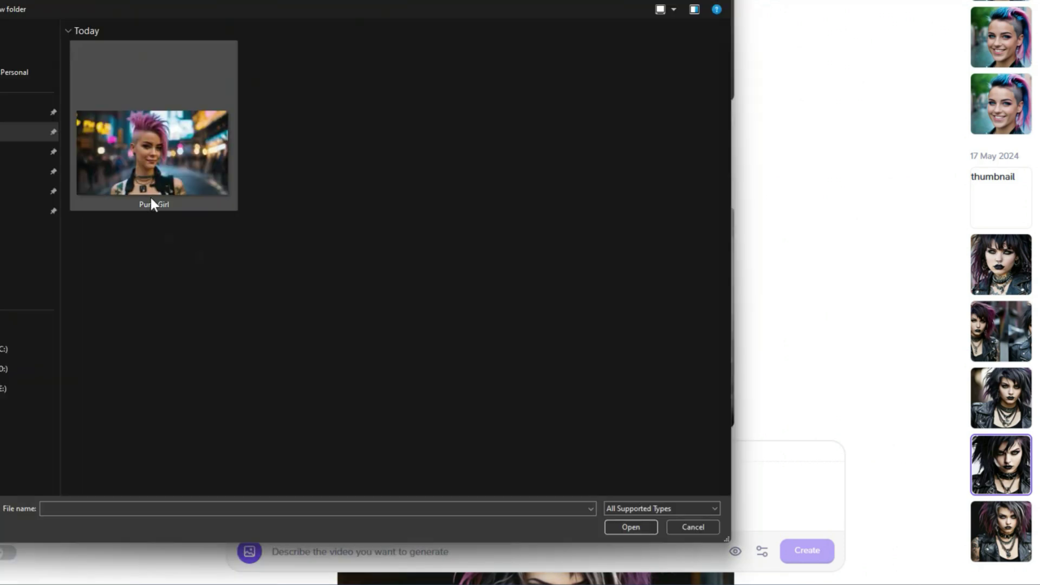
{"action": "left_click", "coordinate": [148, 184]}
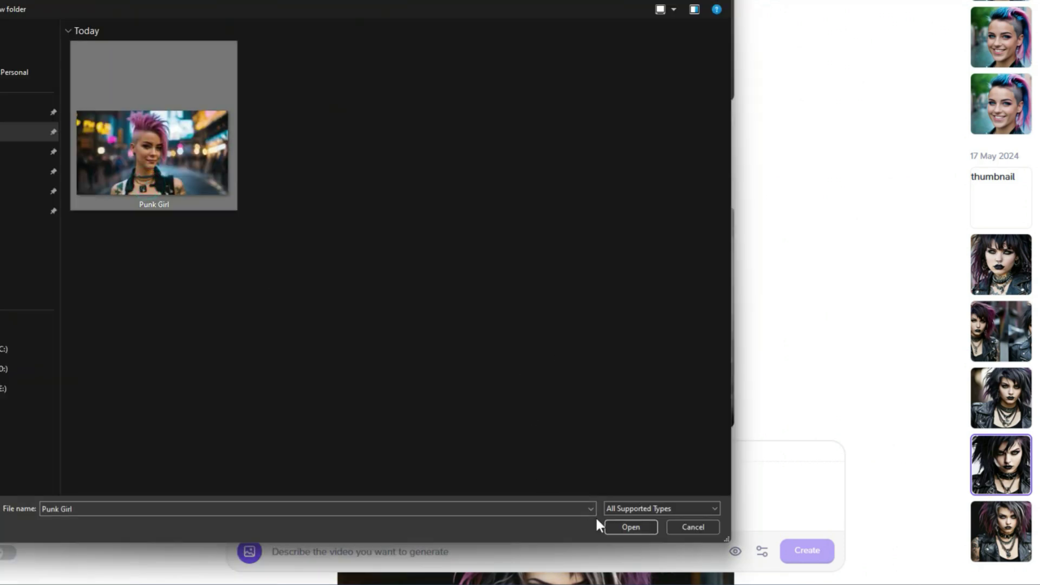
{"action": "left_click", "coordinate": [627, 529]}
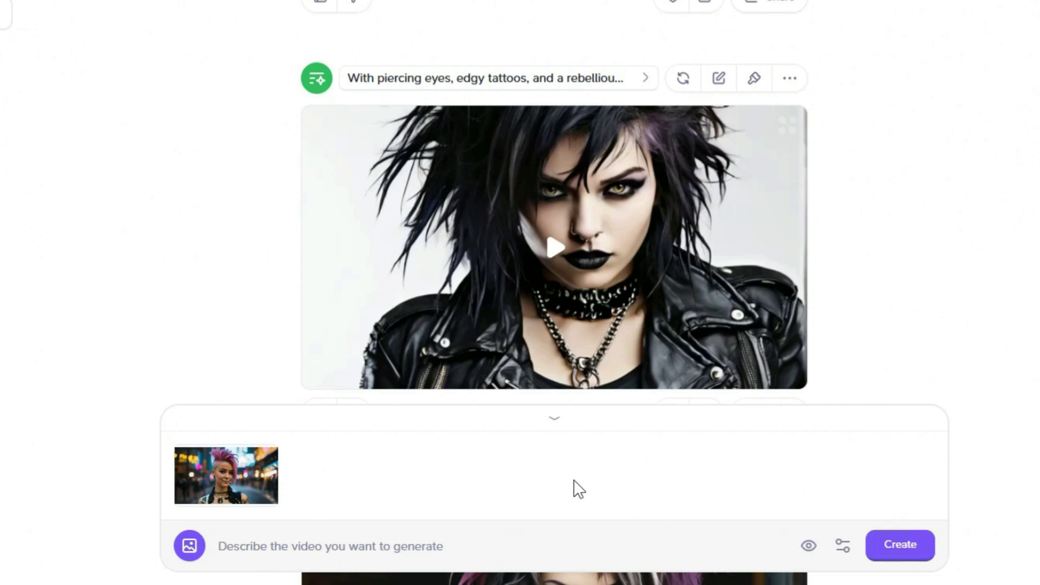
Step: Paste the motion prompt about talking, winking, laughing and wind in the hair
{"action": "right_click", "coordinate": [403, 543]}
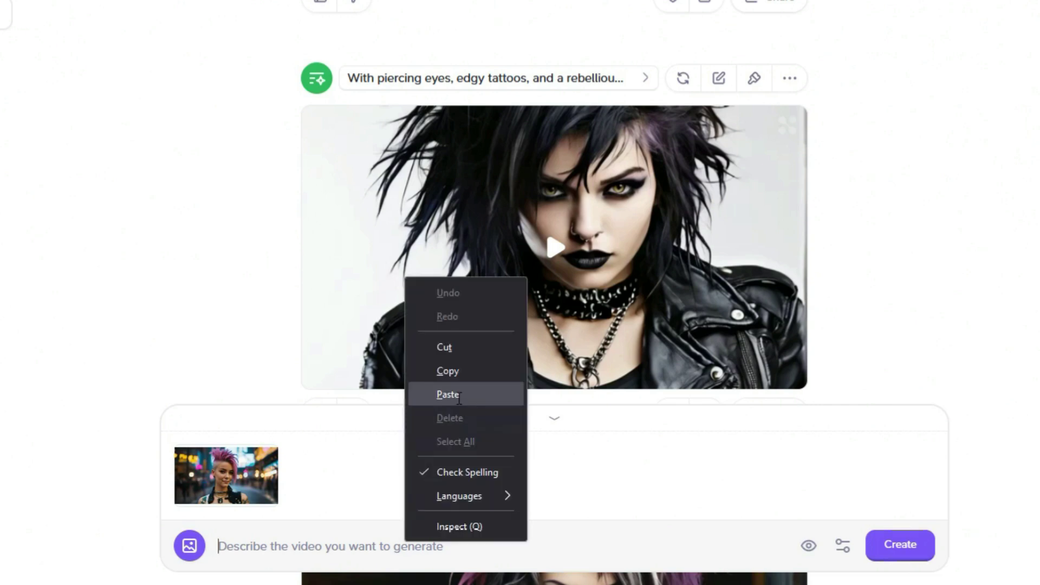
{"action": "left_click", "coordinate": [457, 395]}
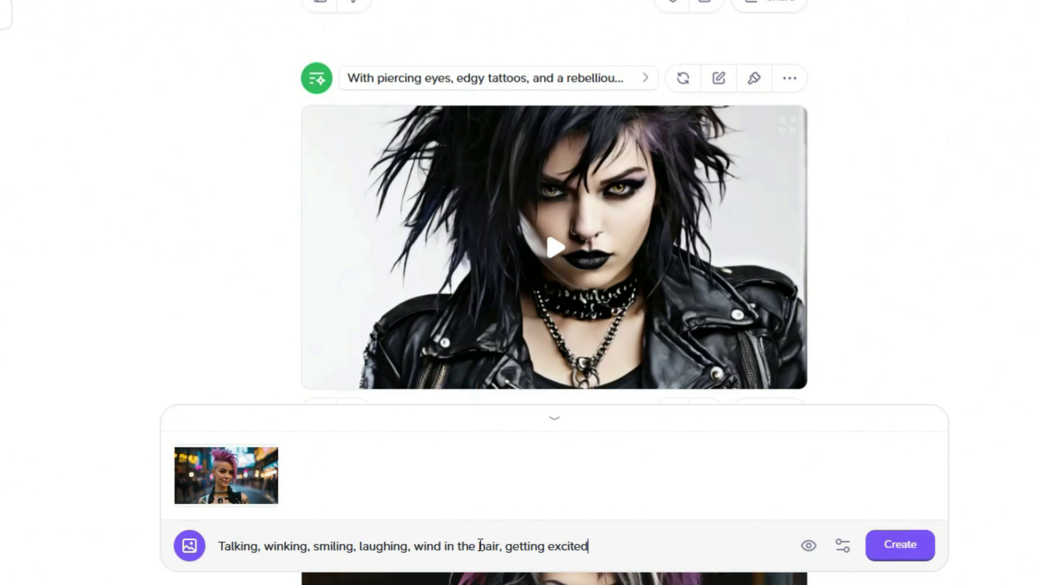
{"action": "left_click_drag", "start_coordinate": [606, 548], "coordinate": [208, 523]}
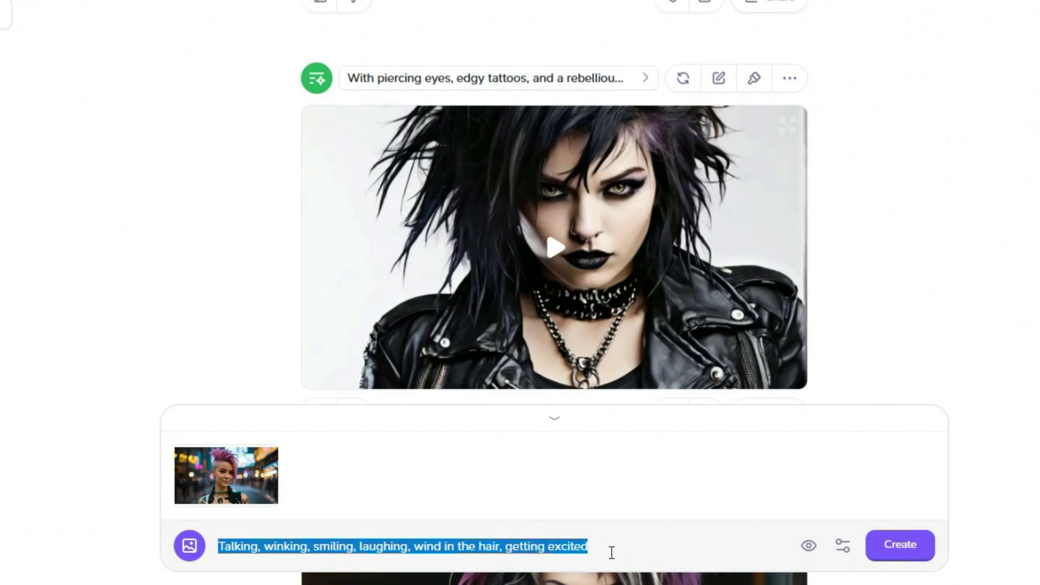
{"action": "left_click", "coordinate": [650, 552]}
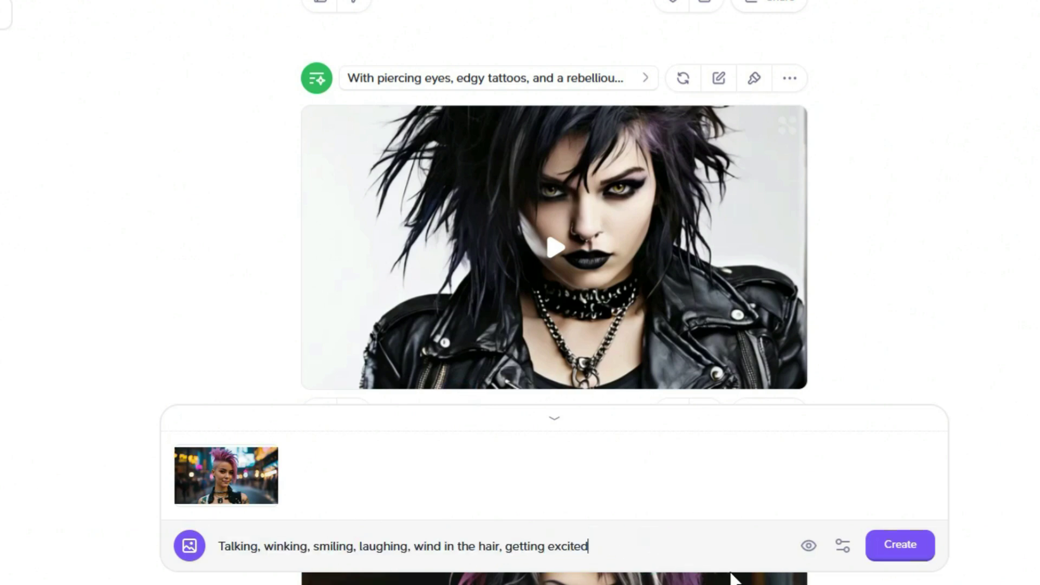
Step: Set the image-to-video clip duration to 4s
{"action": "left_click", "coordinate": [844, 547]}
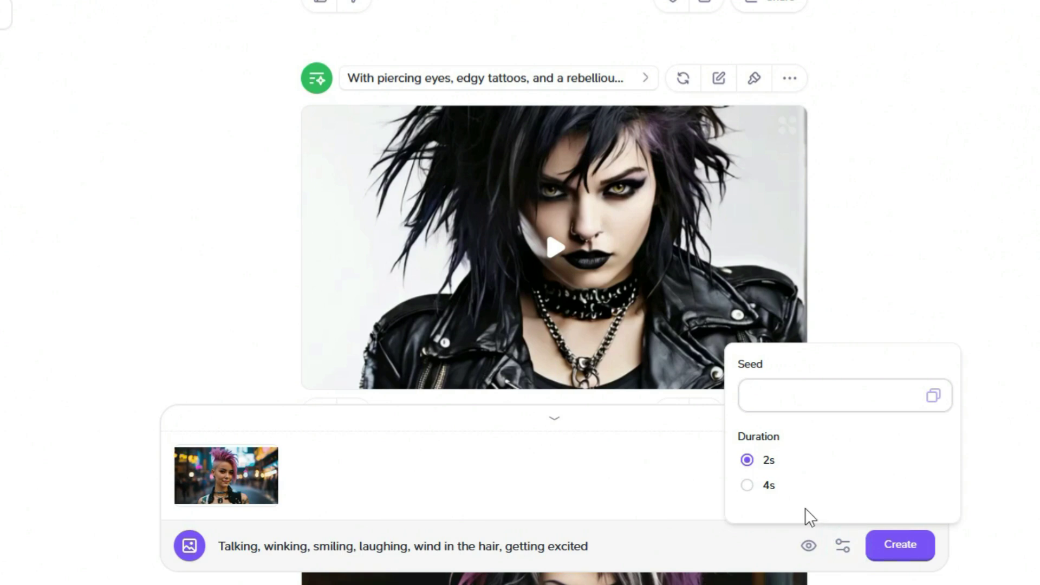
{"action": "left_click", "coordinate": [747, 484]}
{"action": "left_click", "coordinate": [700, 540]}
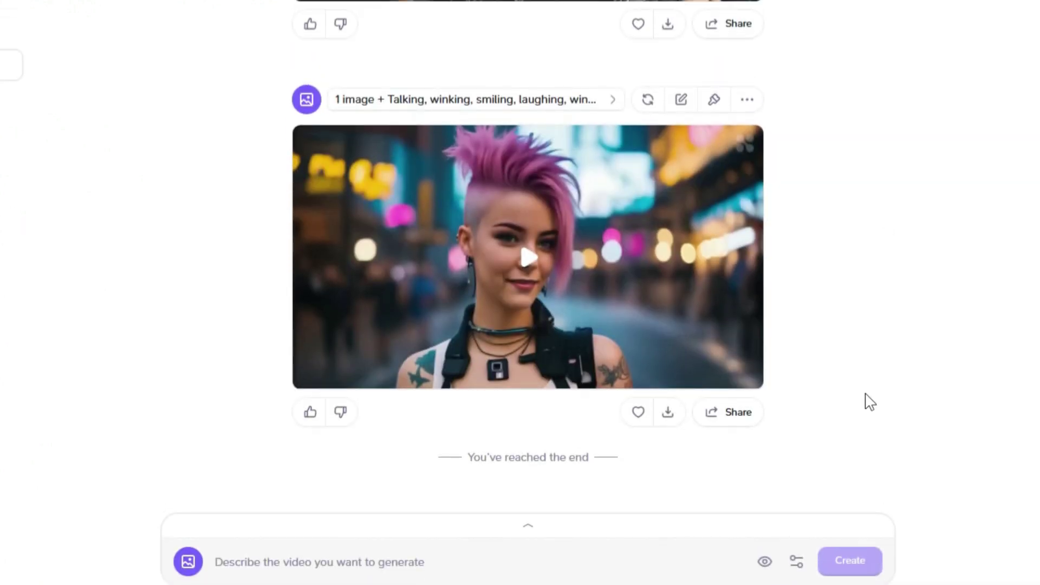
Step: Play the newly generated pink-haired punk girl clip
{"action": "left_click", "coordinate": [531, 255]}
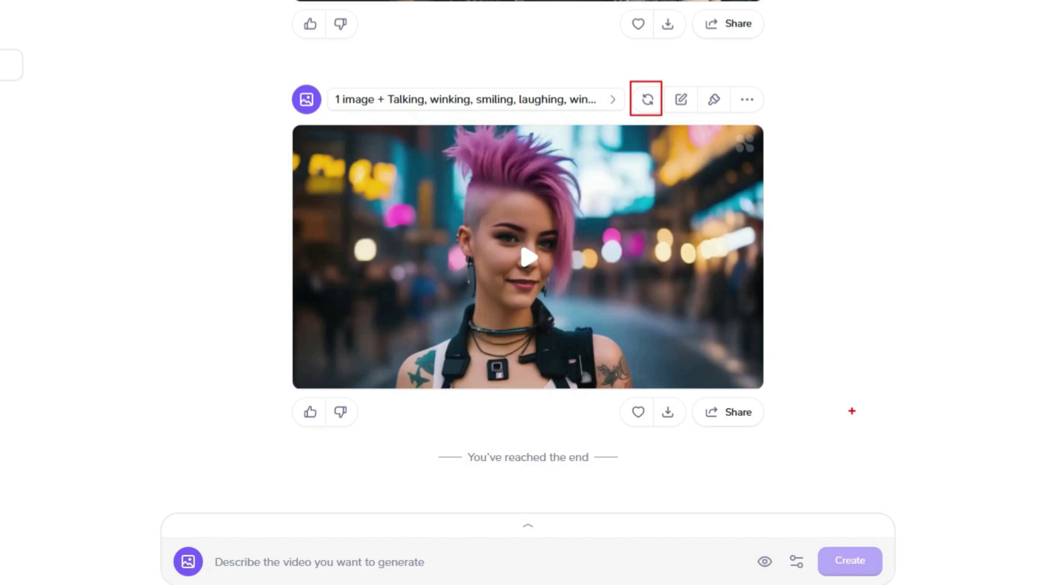
Step: Regenerate the latest punk girl clip and the previous video with the same input
{"action": "left_click", "coordinate": [648, 99]}
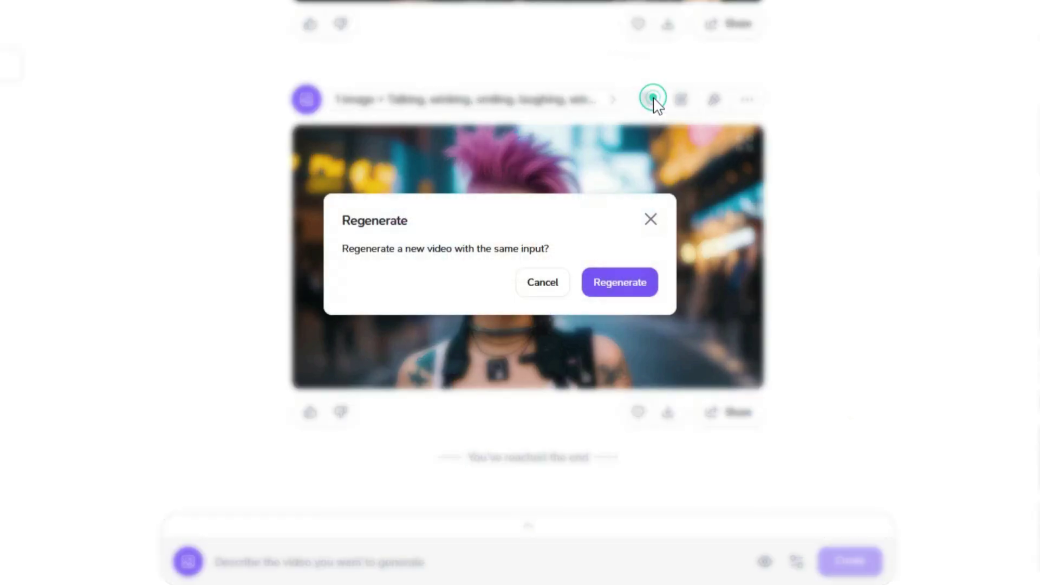
{"action": "left_click", "coordinate": [618, 281]}
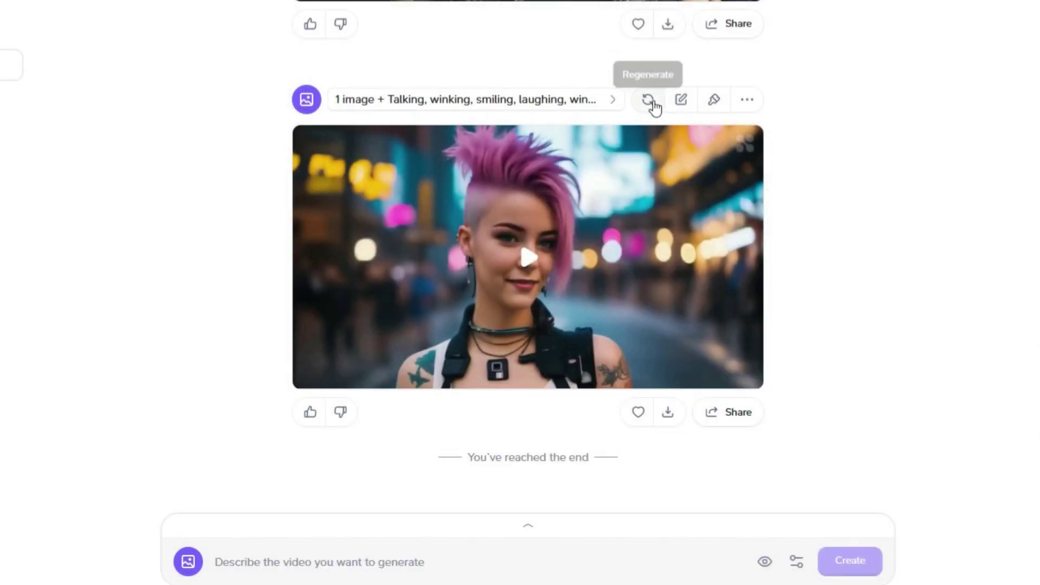
{"action": "scroll", "coordinate": [776, 209], "scroll_direction": "up", "scroll_amount": 9}
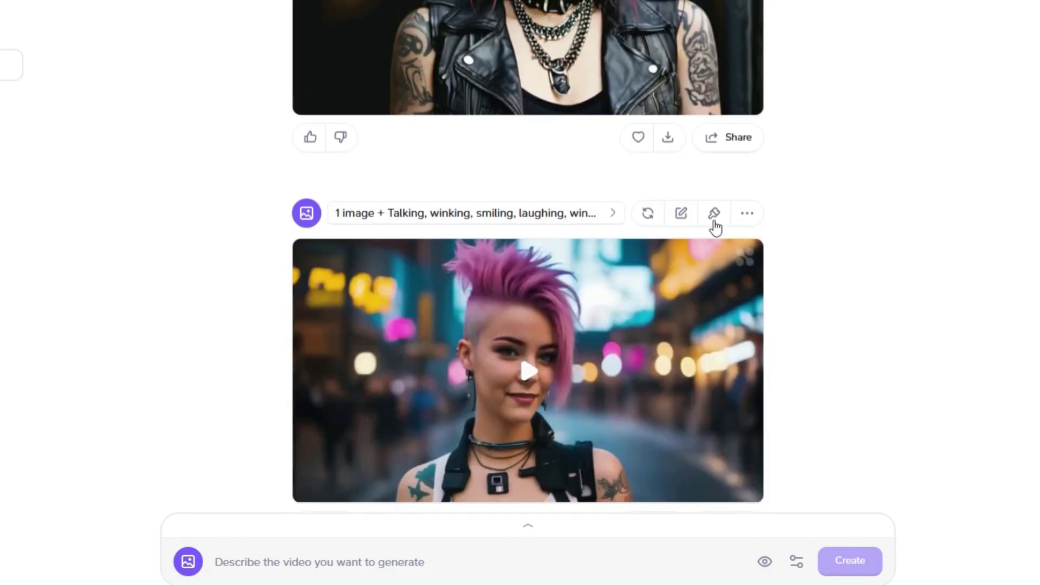
{"action": "left_click", "coordinate": [649, 214]}
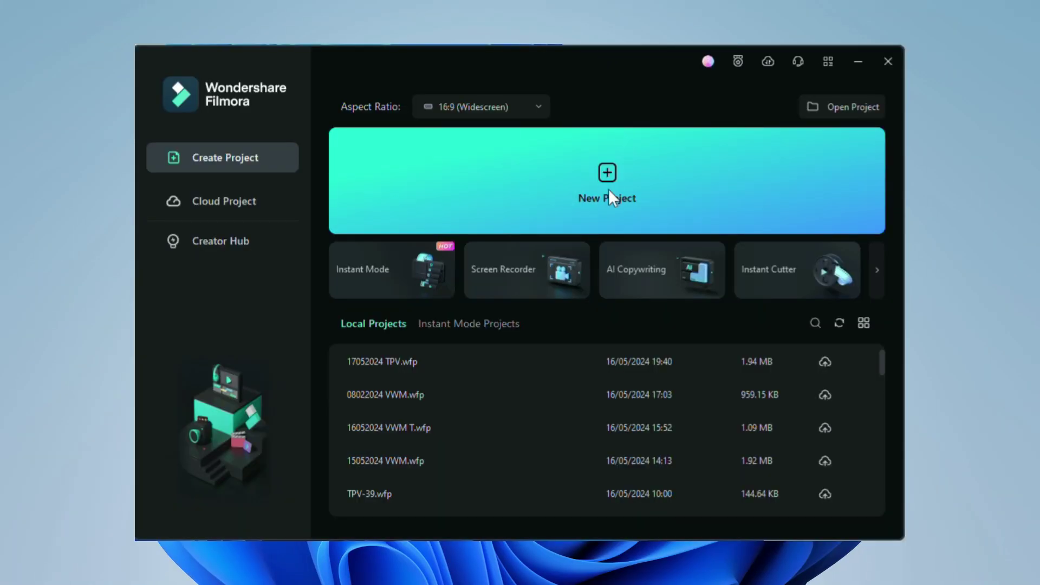
Step: Create a new Filmora project, import the punk girl clip and place it on the video track
{"action": "left_click", "coordinate": [607, 196]}
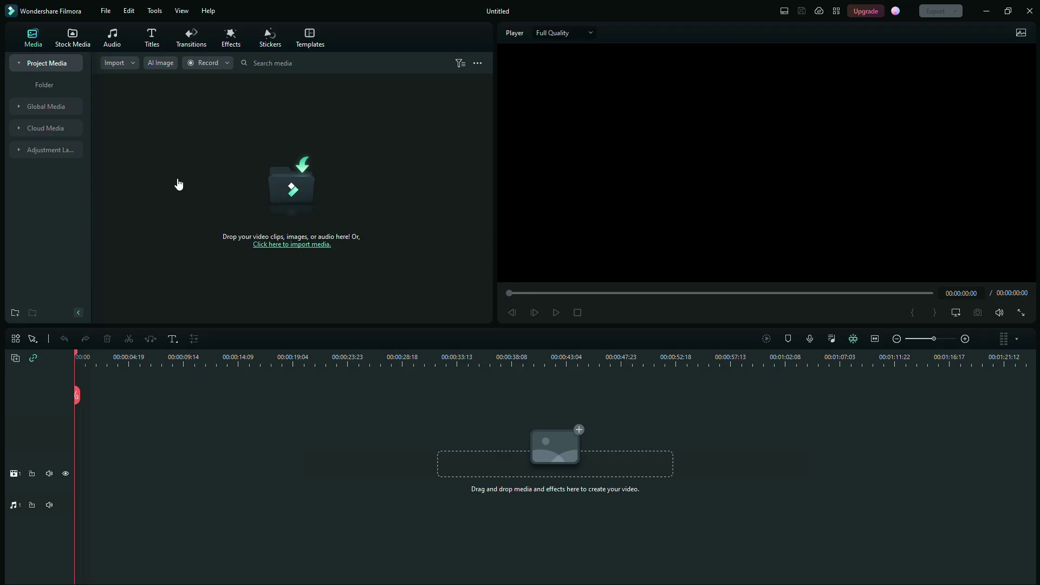
{"action": "left_click", "coordinate": [179, 185]}
{"action": "key", "text": "Return"}
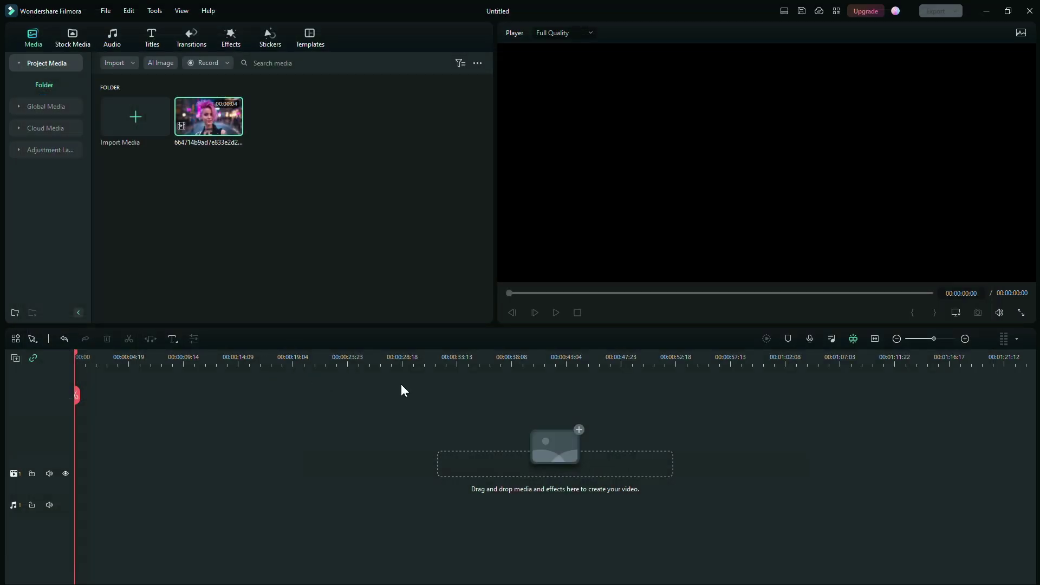
{"action": "left_click_drag", "start_coordinate": [188, 112], "coordinate": [64, 520]}
Step: Zoom the timeline and move the playhead to near the clip's last frame
{"action": "left_click_drag", "start_coordinate": [105, 363], "coordinate": [436, 374]}
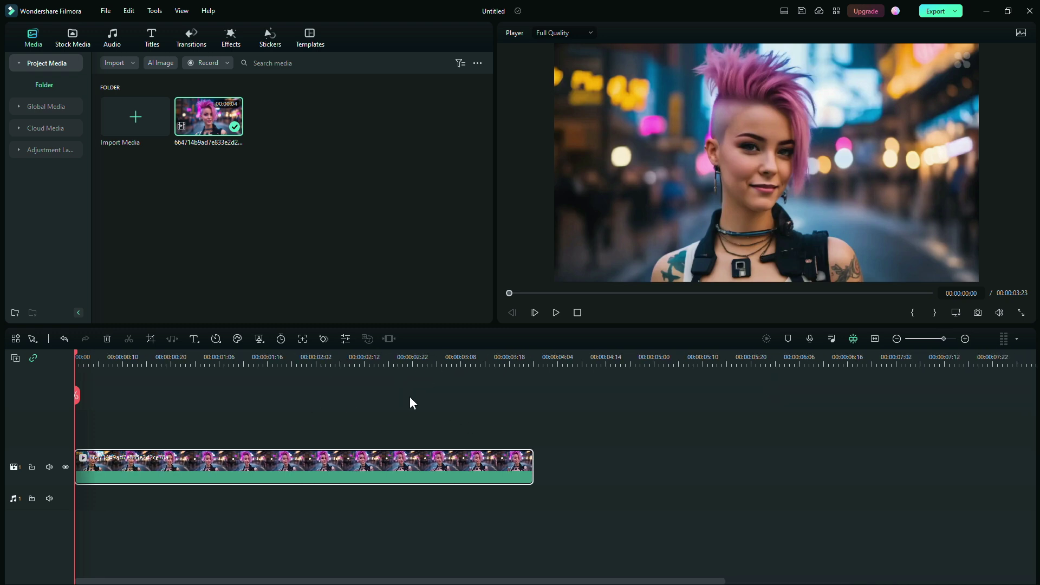
{"action": "left_click", "coordinate": [528, 357]}
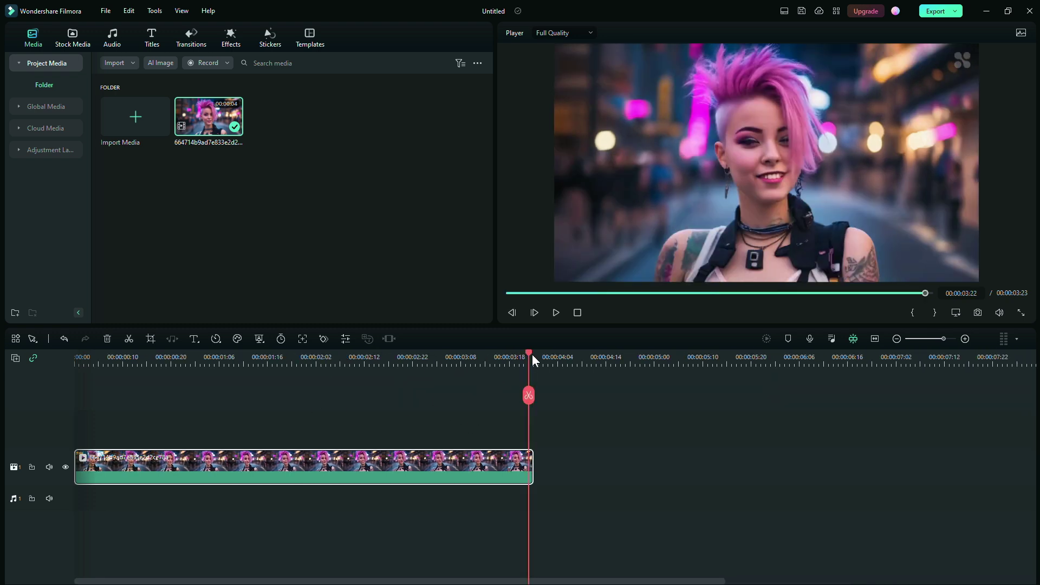
{"action": "left_click_drag", "start_coordinate": [530, 353], "coordinate": [480, 359]}
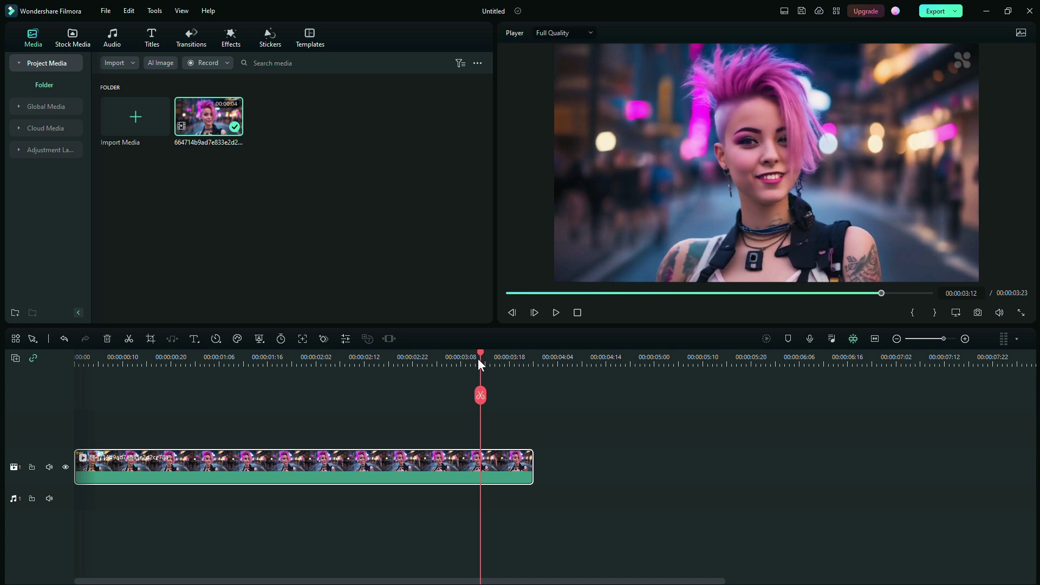
{"action": "left_click_drag", "start_coordinate": [483, 357], "coordinate": [529, 357]}
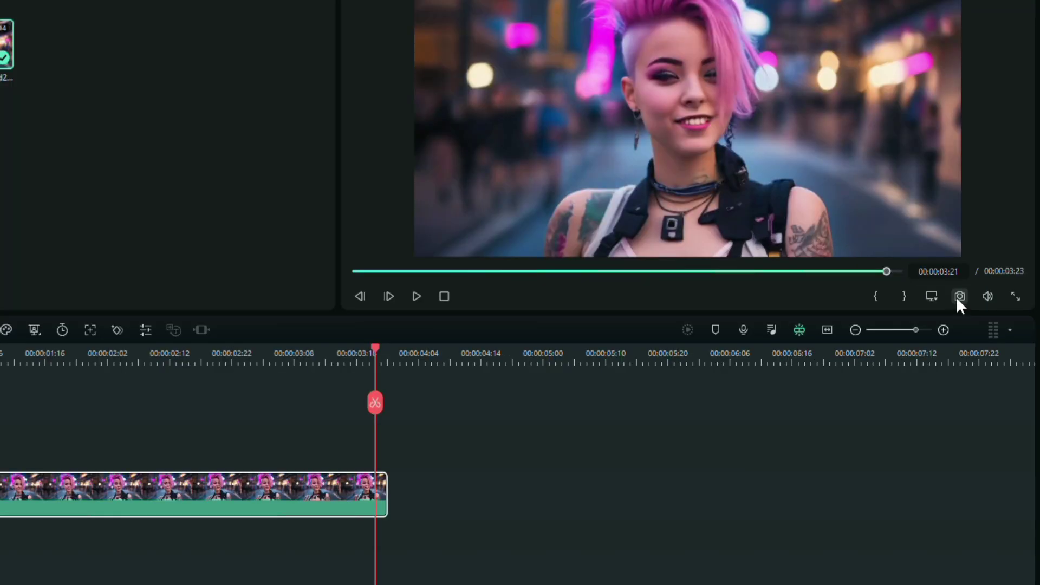
Step: Save a JPG snapshot of the current frame to the Downloads folder
{"action": "left_click", "coordinate": [958, 298]}
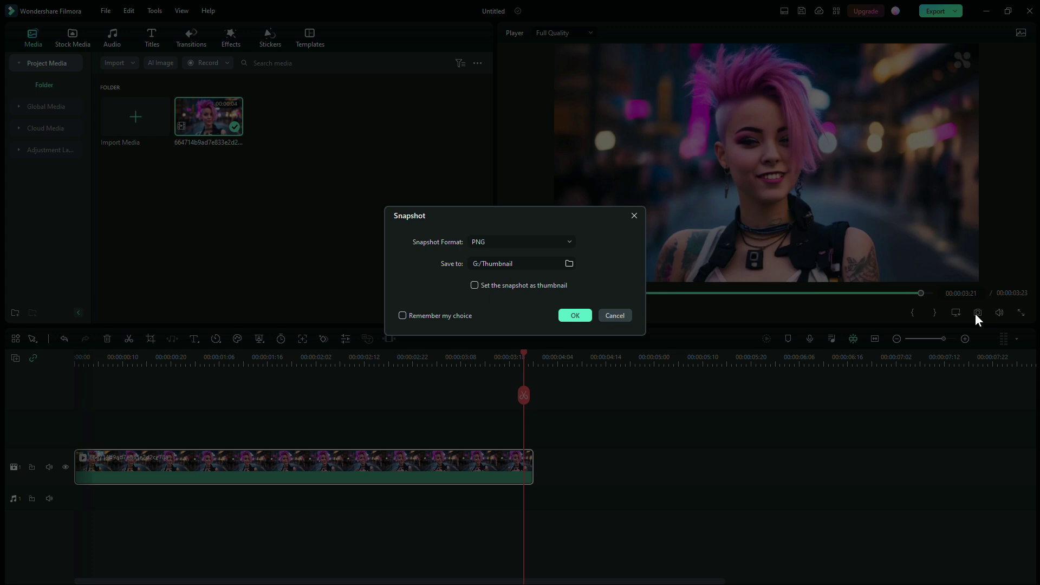
{"action": "left_click", "coordinate": [547, 240]}
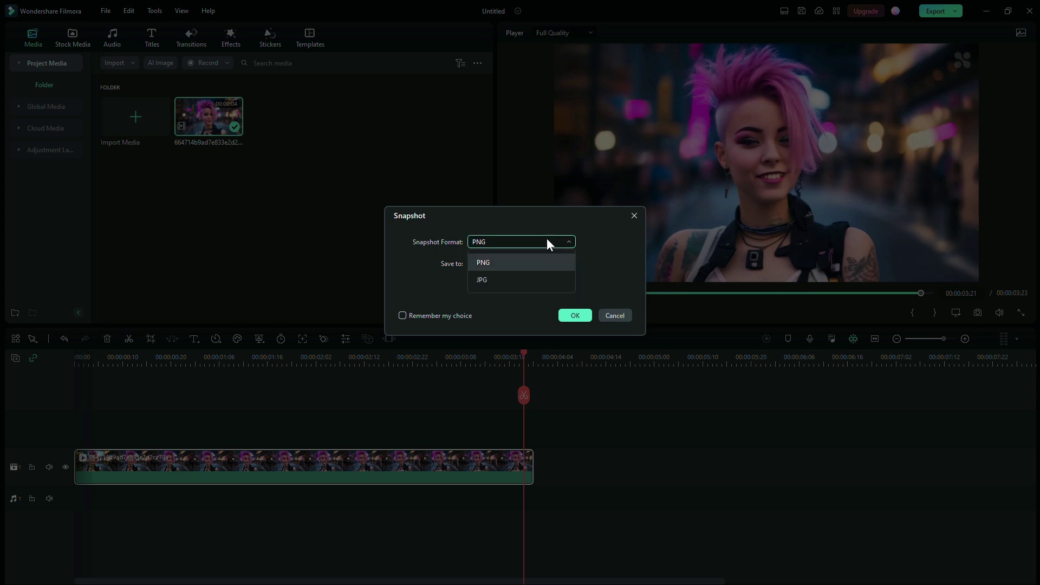
{"action": "left_click", "coordinate": [523, 282]}
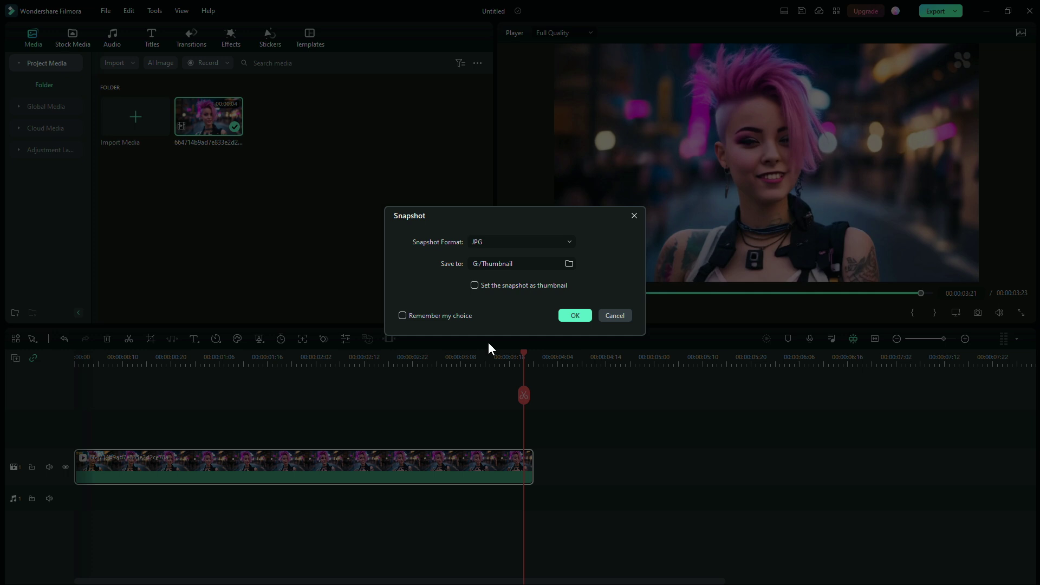
{"action": "left_click", "coordinate": [575, 316]}
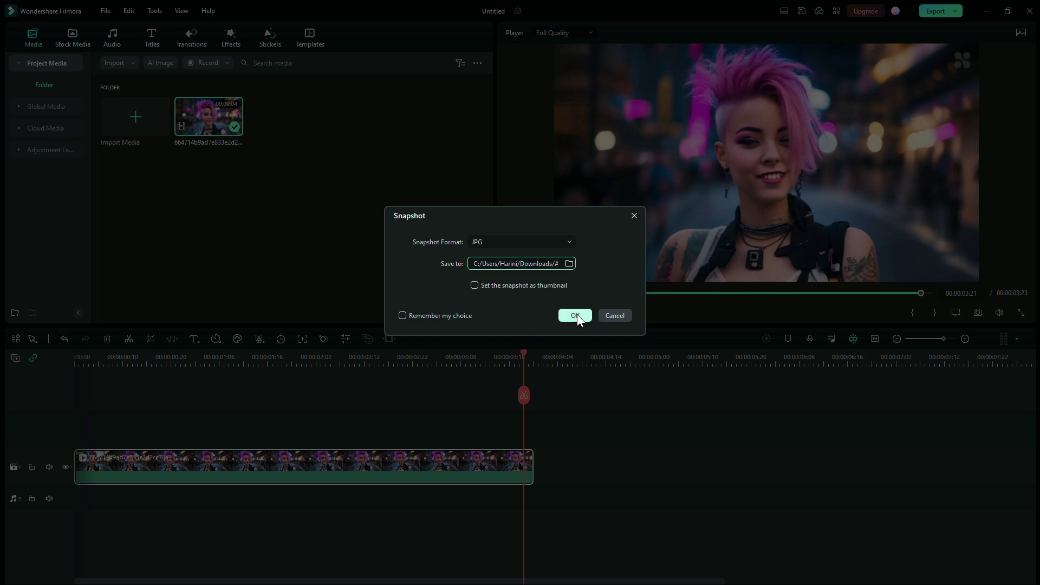
{"action": "left_click", "coordinate": [575, 315]}
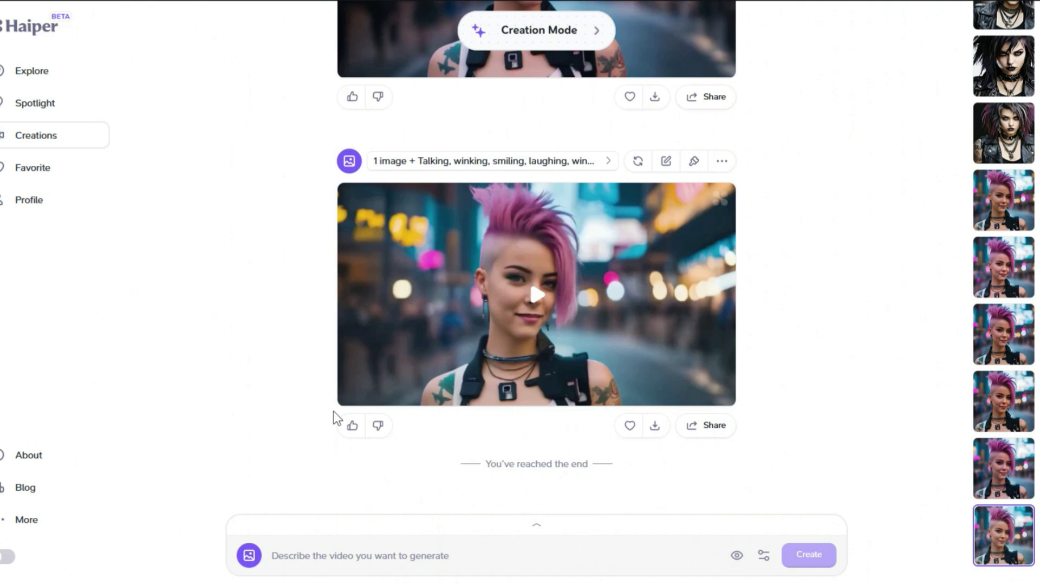
Step: Switch to Animate Your Image mode and upload the Snapshot image
{"action": "left_click", "coordinate": [544, 30]}
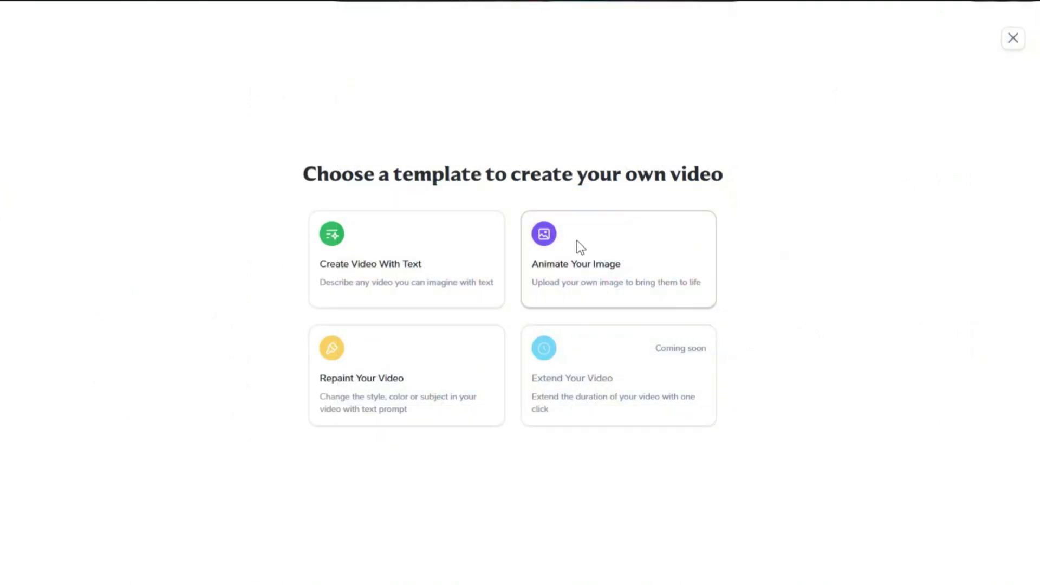
{"action": "left_click", "coordinate": [577, 240]}
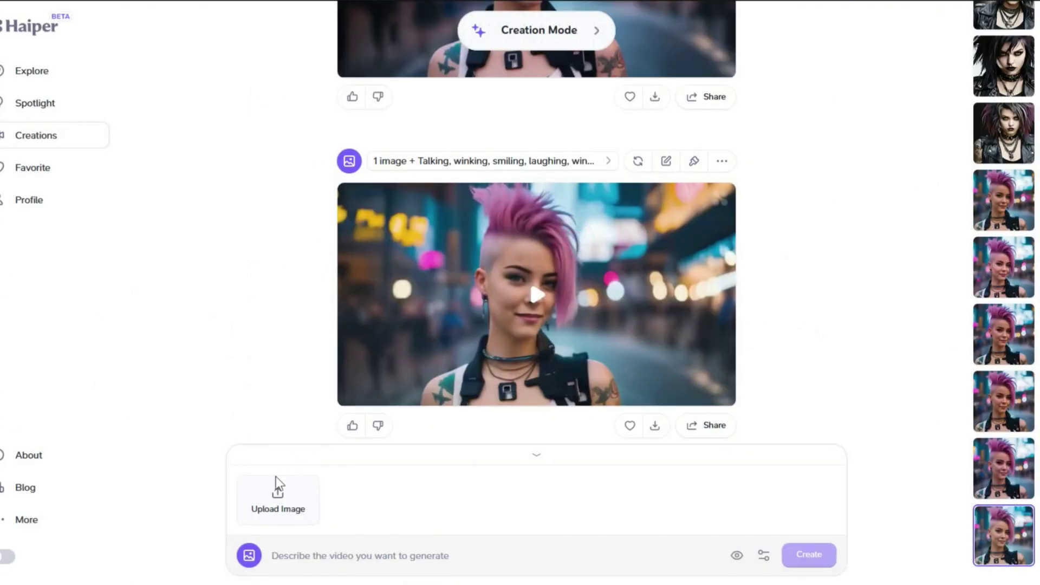
{"action": "left_click", "coordinate": [266, 491]}
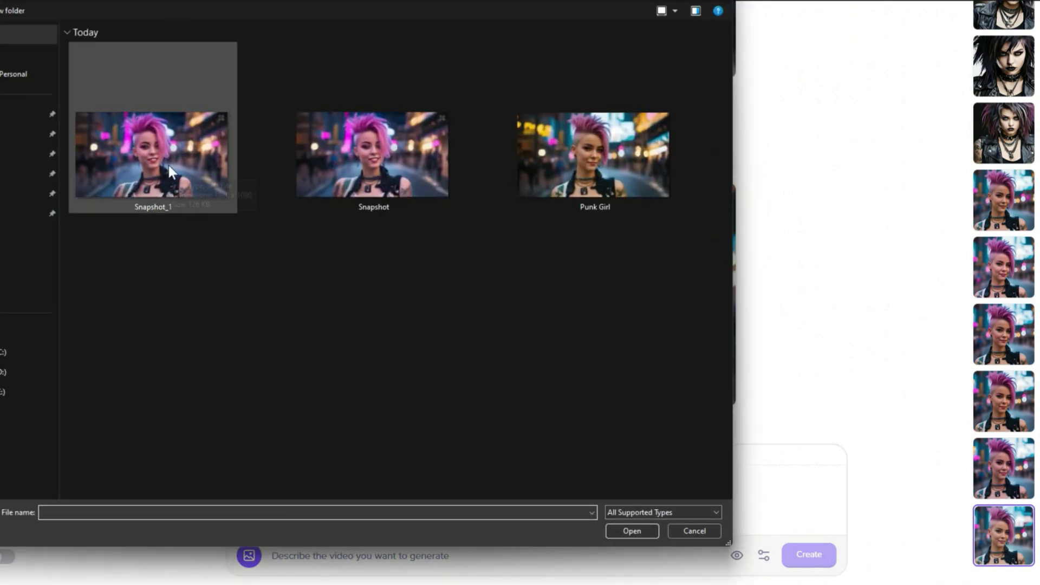
{"action": "left_click", "coordinate": [334, 154]}
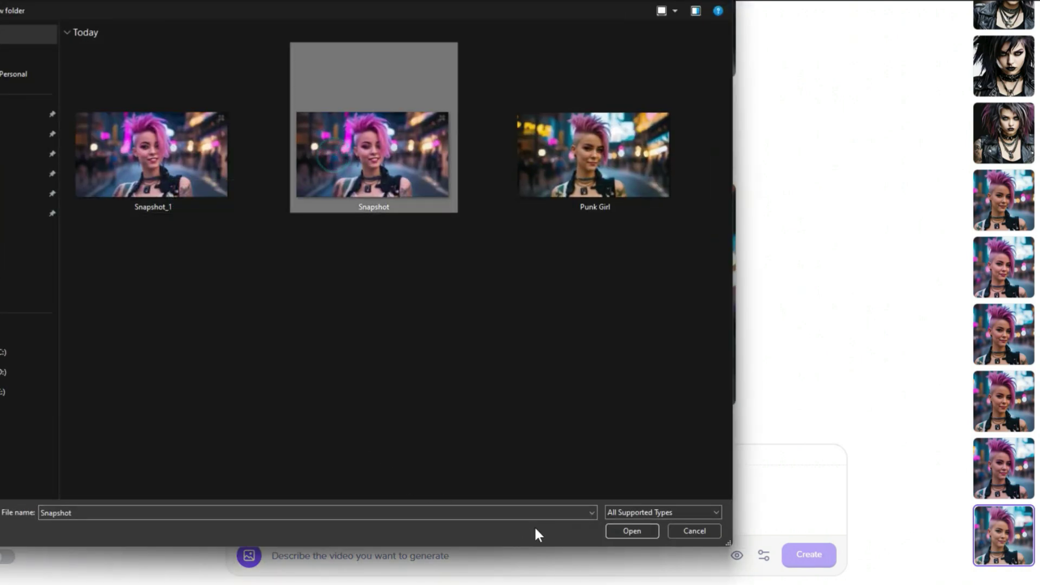
{"action": "left_click", "coordinate": [631, 535]}
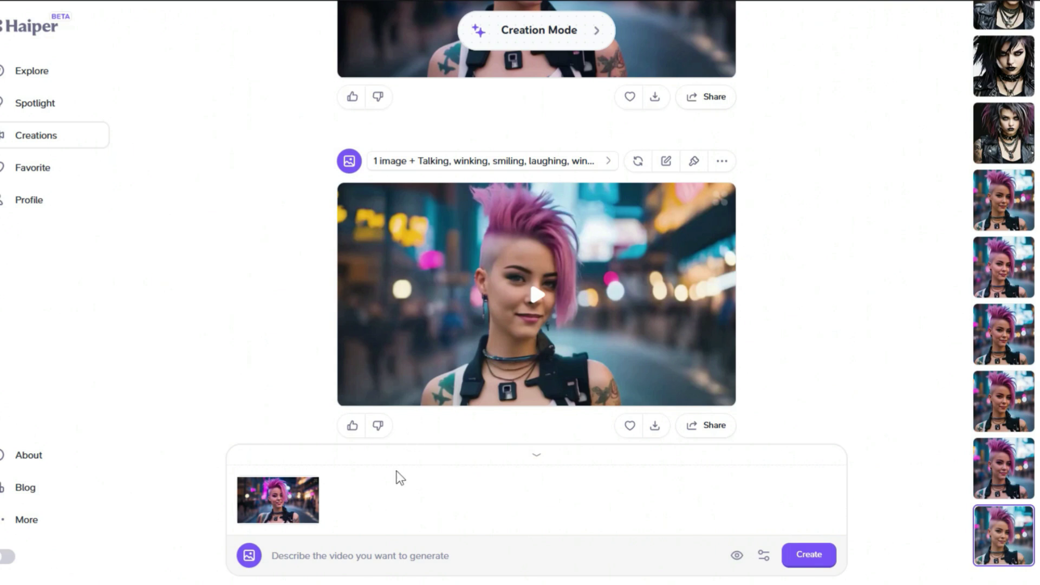
Step: Paste the wind-in-hair, laughing, smiling, nodding, winking prompt, choose 4s and create
{"action": "left_click", "coordinate": [388, 557]}
{"action": "type", "text": "Wind in the hair, laughing, smiling, nodding, winking"}
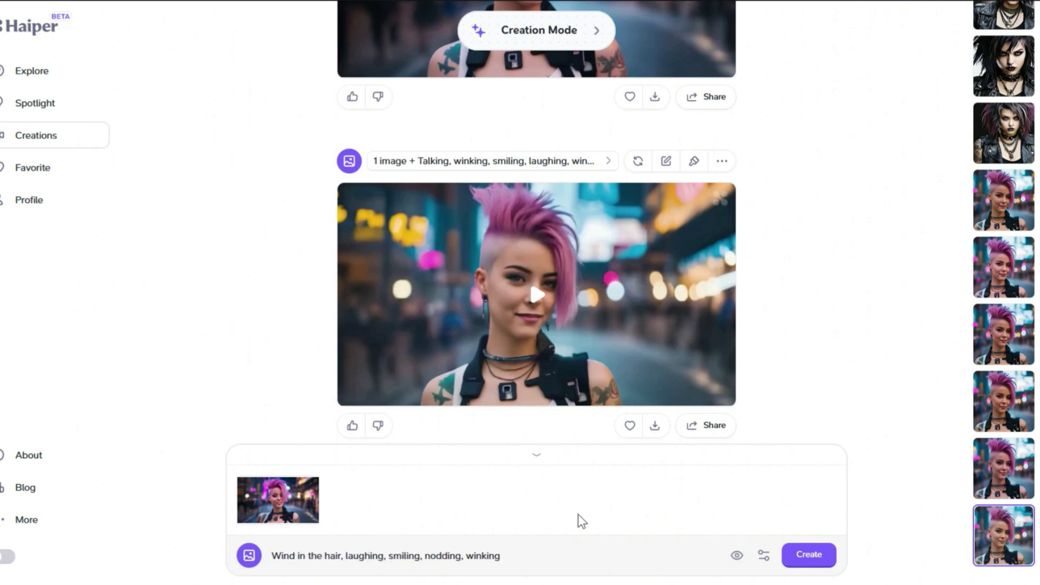
{"action": "left_click", "coordinate": [764, 557]}
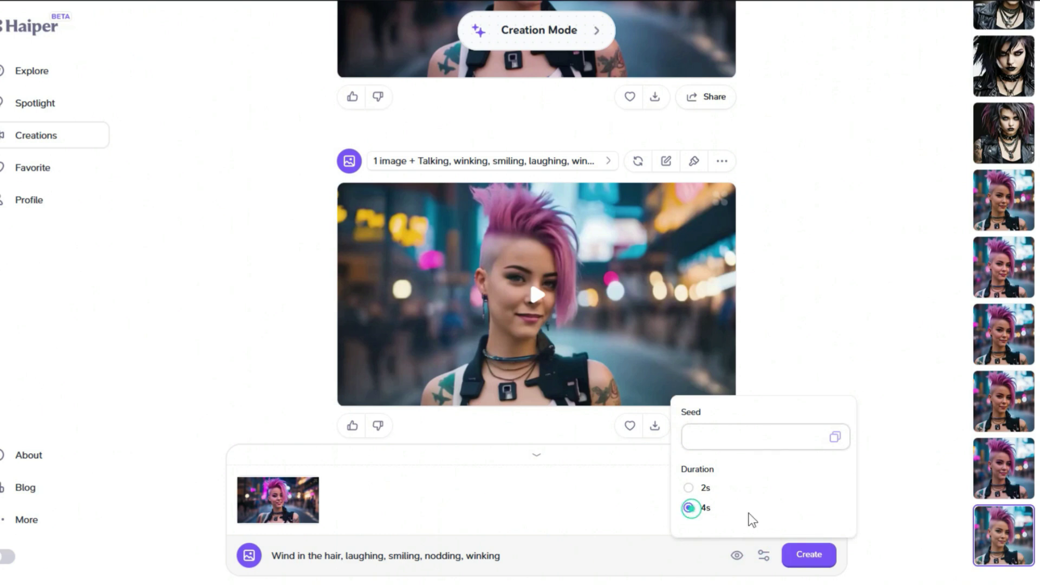
{"action": "left_click", "coordinate": [804, 556]}
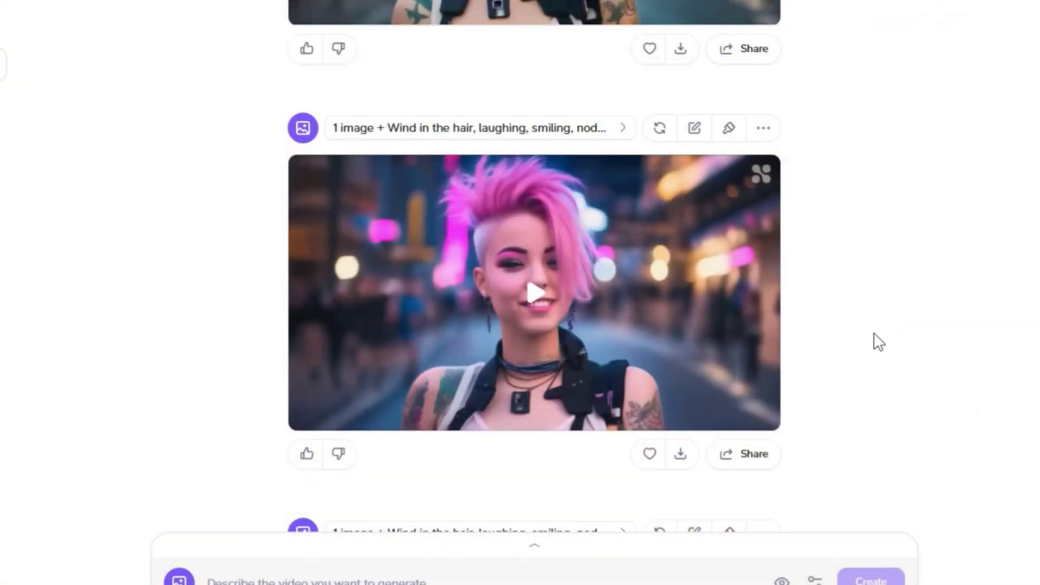
Step: Play the newest Wind in the hair generation and scroll the feed to compare results
{"action": "left_click", "coordinate": [531, 288]}
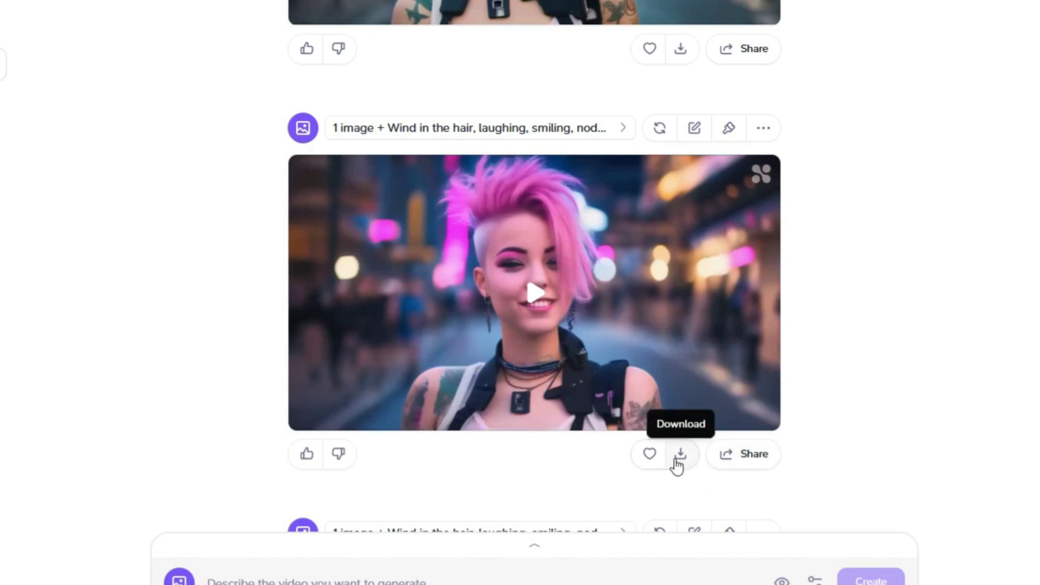
{"action": "scroll", "coordinate": [839, 386], "scroll_direction": "down", "scroll_amount": 5}
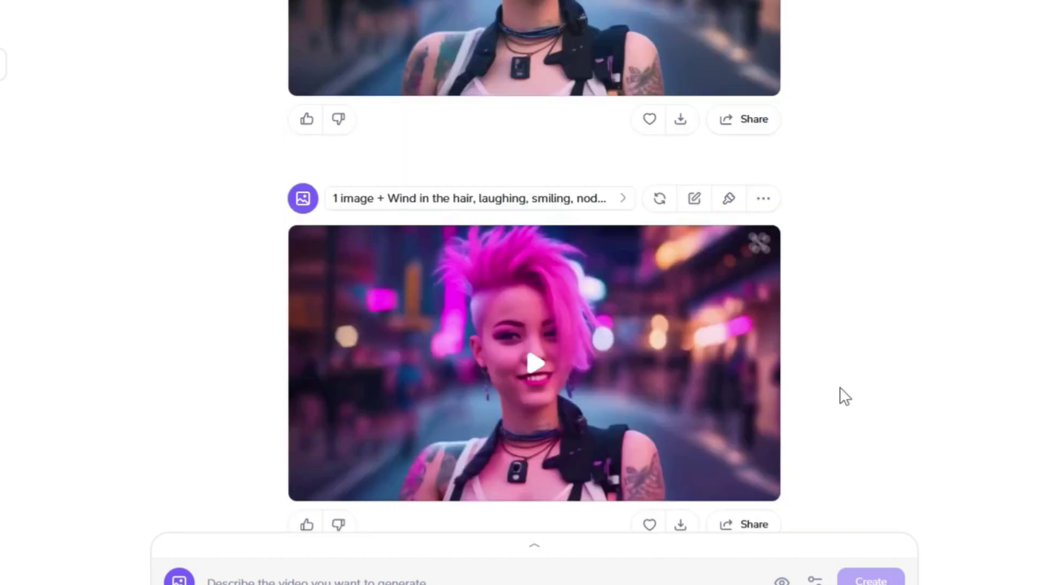
{"action": "scroll", "coordinate": [840, 388], "scroll_direction": "up", "scroll_amount": 3}
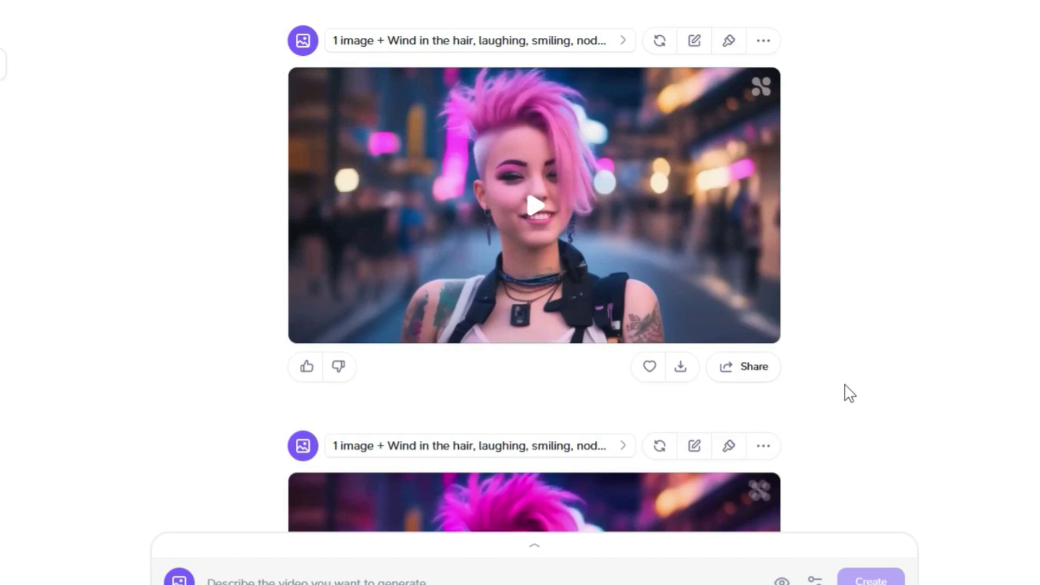
{"action": "scroll", "coordinate": [845, 384], "scroll_direction": "down", "scroll_amount": 3}
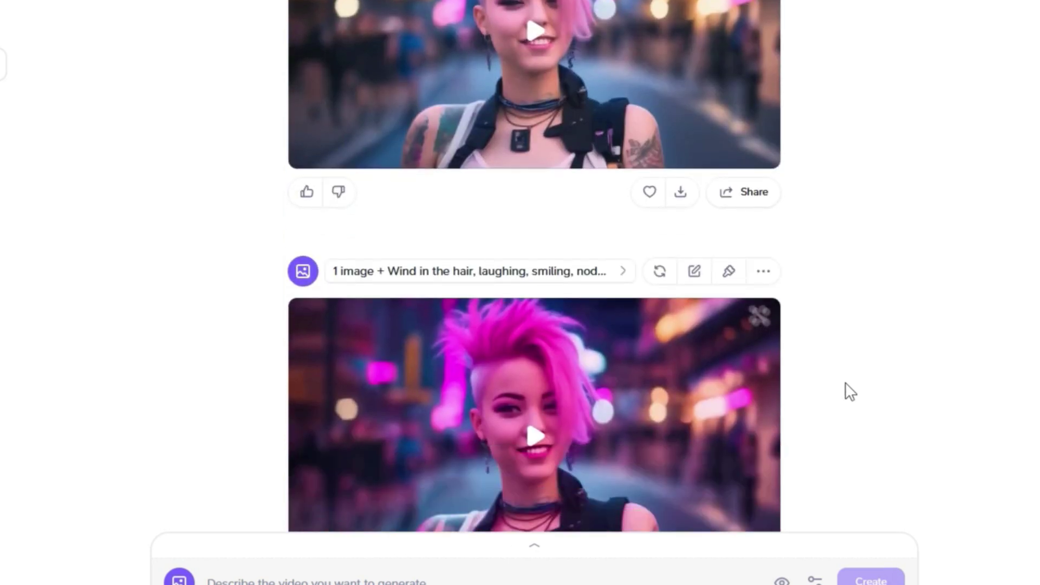
{"action": "scroll", "coordinate": [845, 383], "scroll_direction": "up", "scroll_amount": 2}
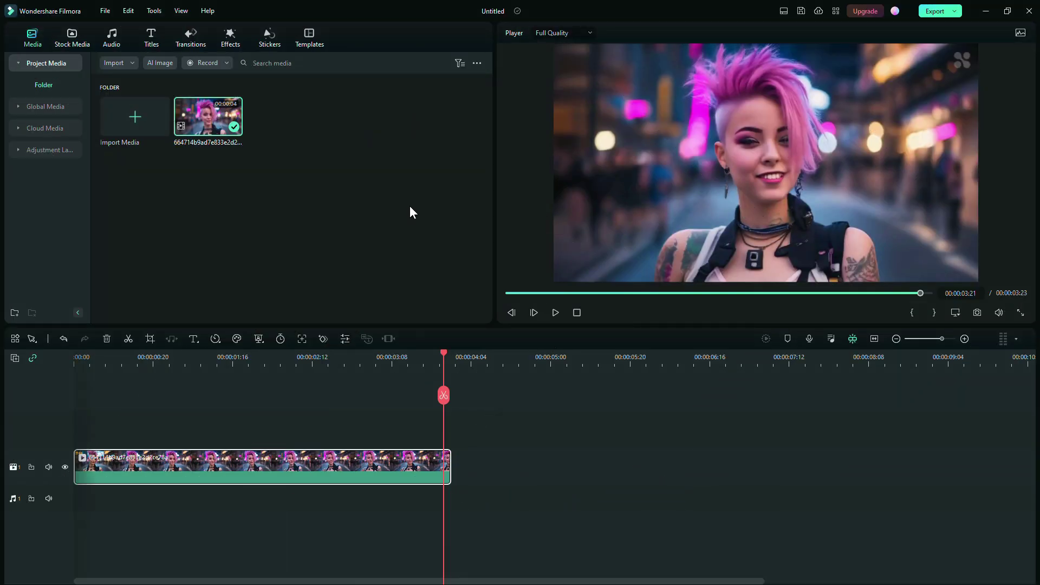
{"action": "double_click", "coordinate": [409, 211]}
Step: Import the new Haiper punk-girl clip and add it after the first timeline clip
{"action": "left_click", "coordinate": [206, 188]}
{"action": "left_click", "coordinate": [916, 539]}
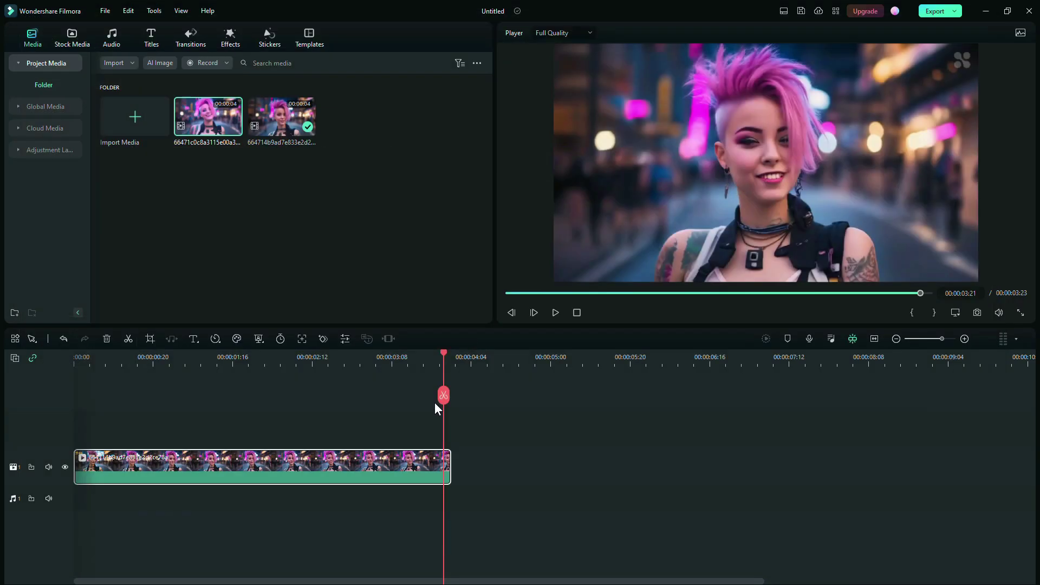
{"action": "left_click_drag", "start_coordinate": [190, 105], "coordinate": [459, 476]}
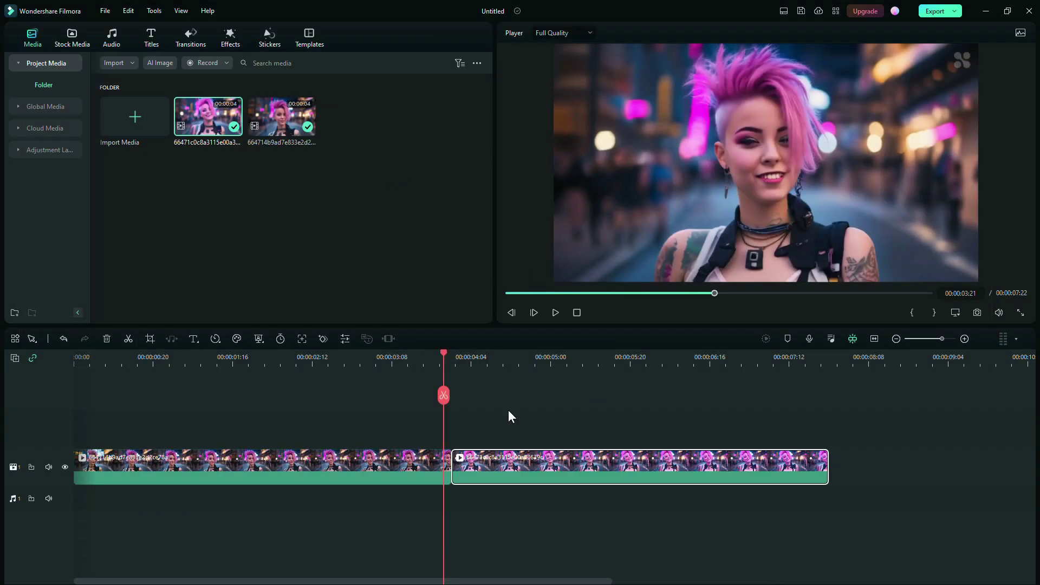
Step: Preview playback across the clip join, stopping at 04:01
{"action": "left_click_drag", "start_coordinate": [444, 352], "coordinate": [409, 372]}
{"action": "key", "text": "space"}
{"action": "key", "text": "space"}
{"action": "key", "text": "ctrl+equal"}
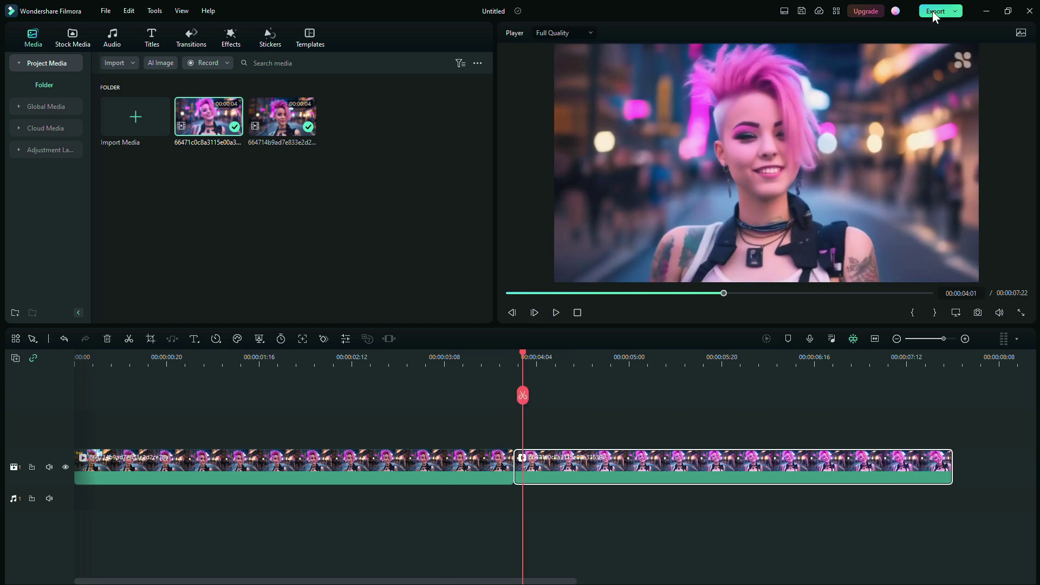
Step: Set up an MP4 export named 'Video Background' at Higher quality
{"action": "left_click", "coordinate": [932, 10]}
{"action": "left_click_drag", "start_coordinate": [517, 171], "coordinate": [644, 193]}
{"action": "left_click_drag", "start_coordinate": [495, 197], "coordinate": [661, 222]}
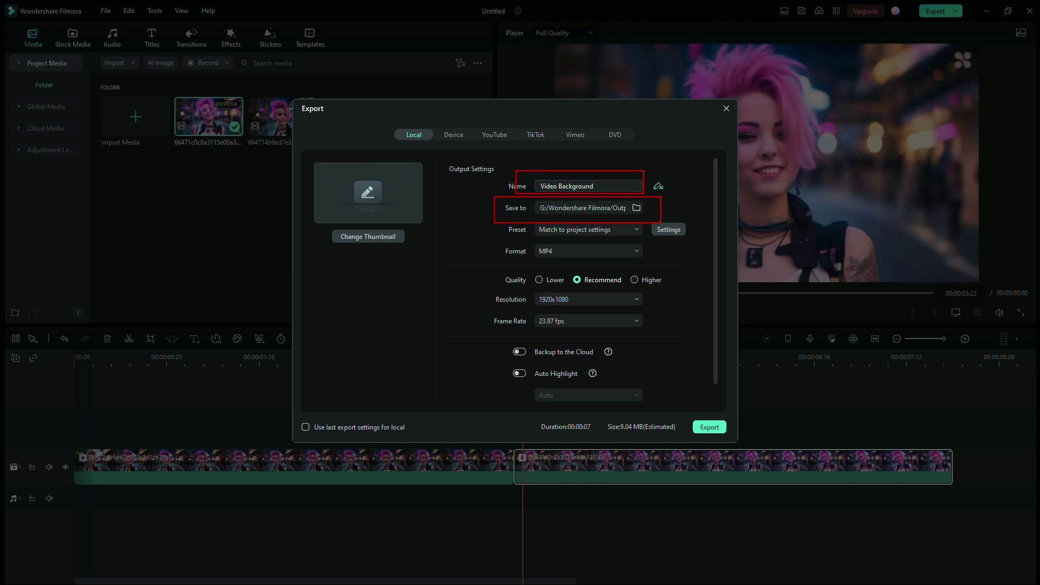
{"action": "left_click", "coordinate": [634, 280]}
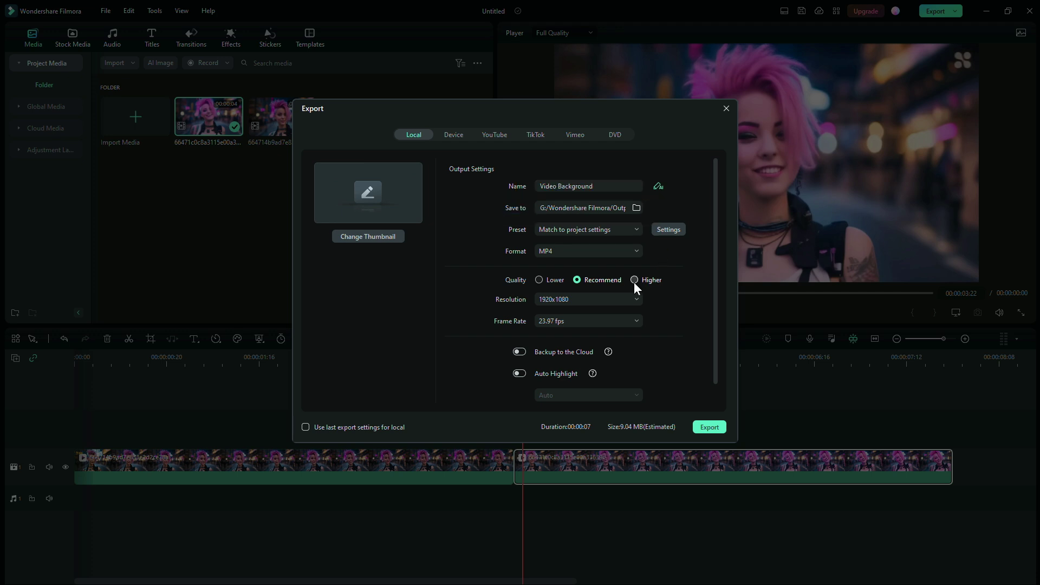